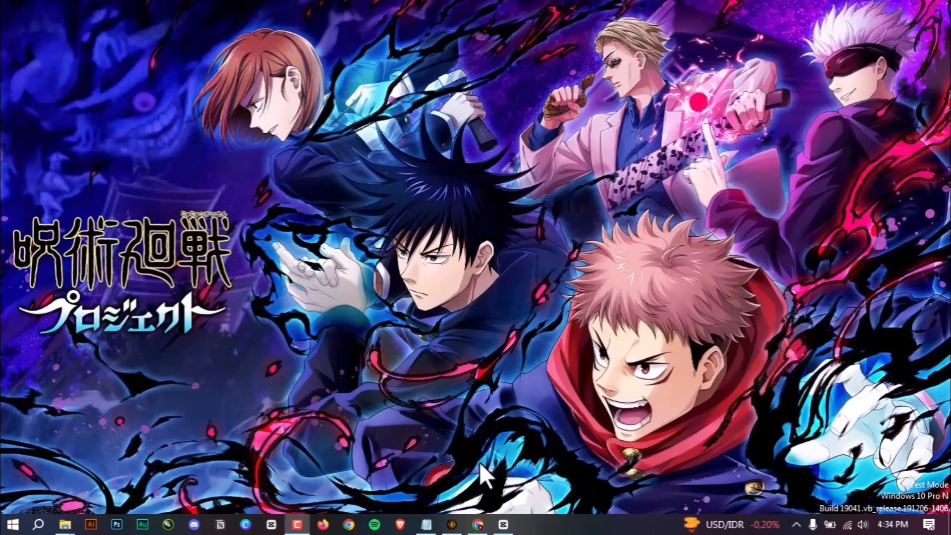
# - Switch to Chrome and view the Sonic Candle download page at soniccandle.sourceforge.net/download/
pyautogui.click(478, 524)
pyautogui.click(90, 2)
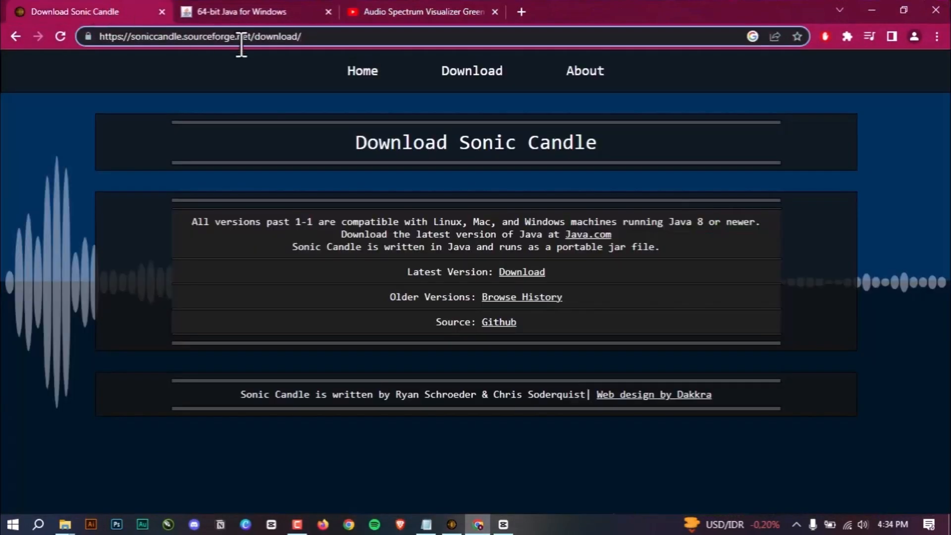
pyautogui.tripleClick(310, 37)
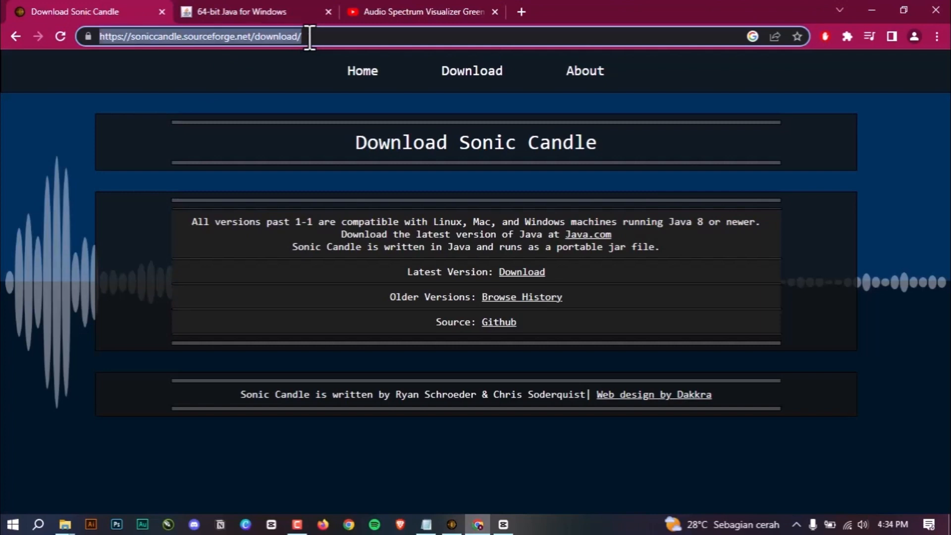
pyautogui.click(335, 36)
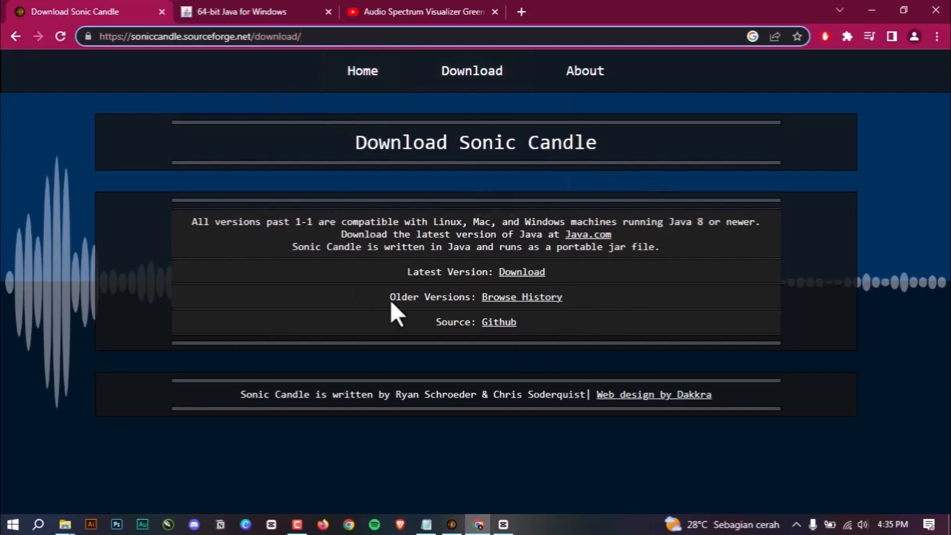
# - Start downloading the latest version of Sonic Candle, sonic-candle-1.1.11.jar, and cancel the download
pyautogui.click(529, 275)
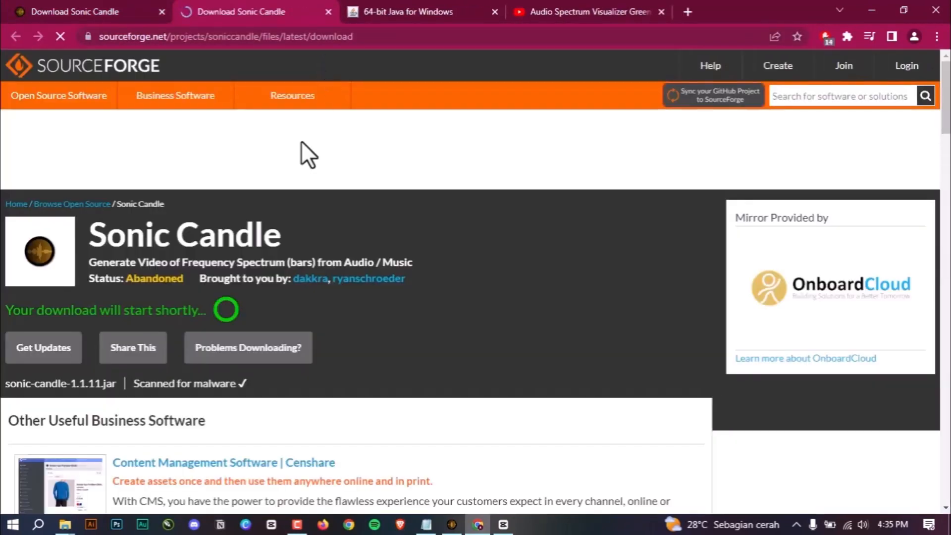
pyautogui.scroll(-1, 347, 298)
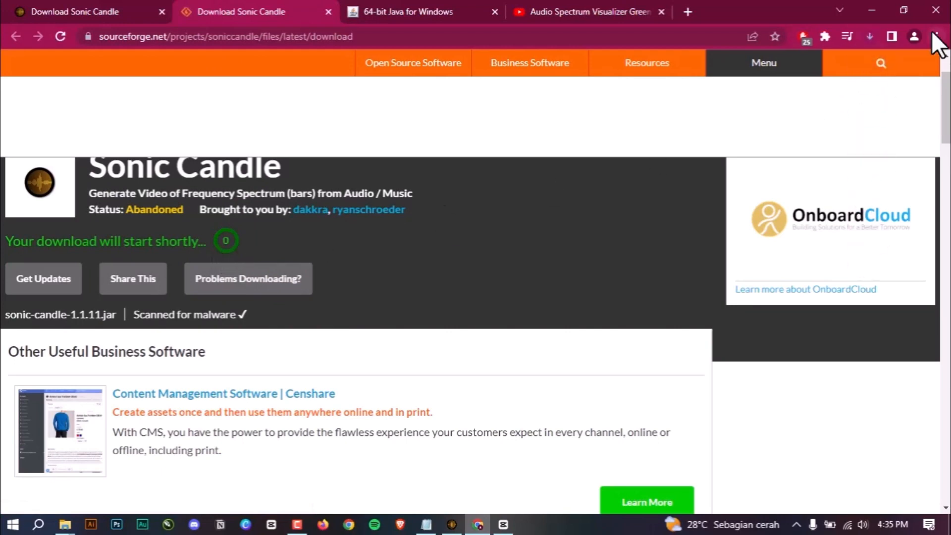
pyautogui.click(870, 36)
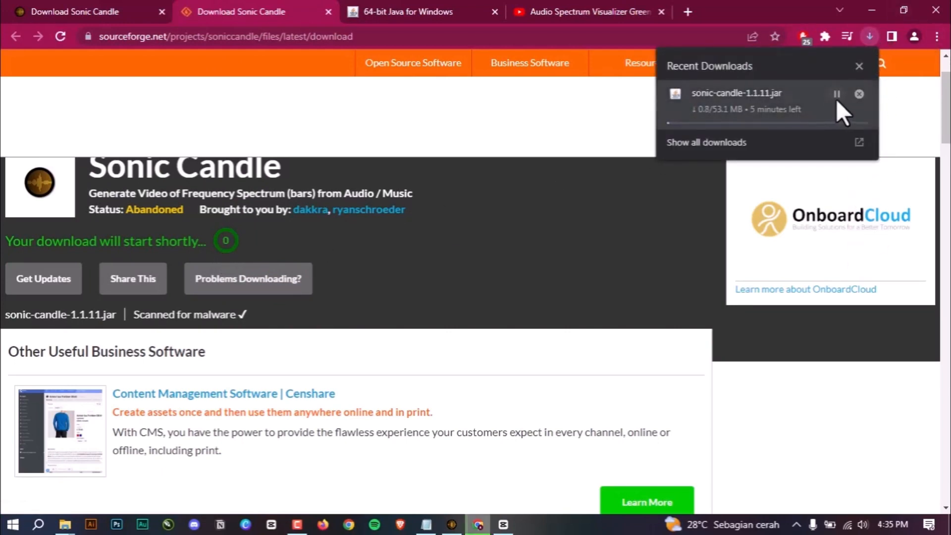
pyautogui.click(859, 94)
pyautogui.click(518, 106)
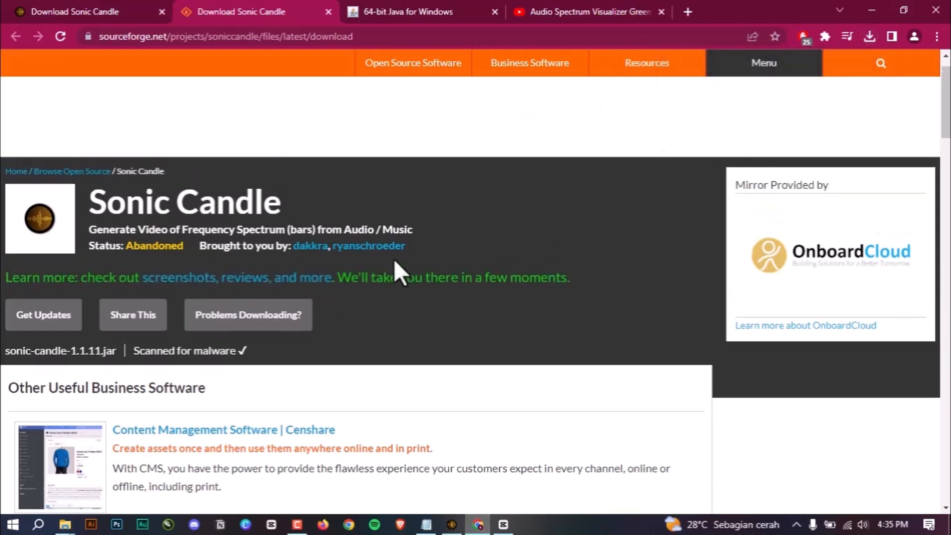
pyautogui.scroll(2, 395, 261)
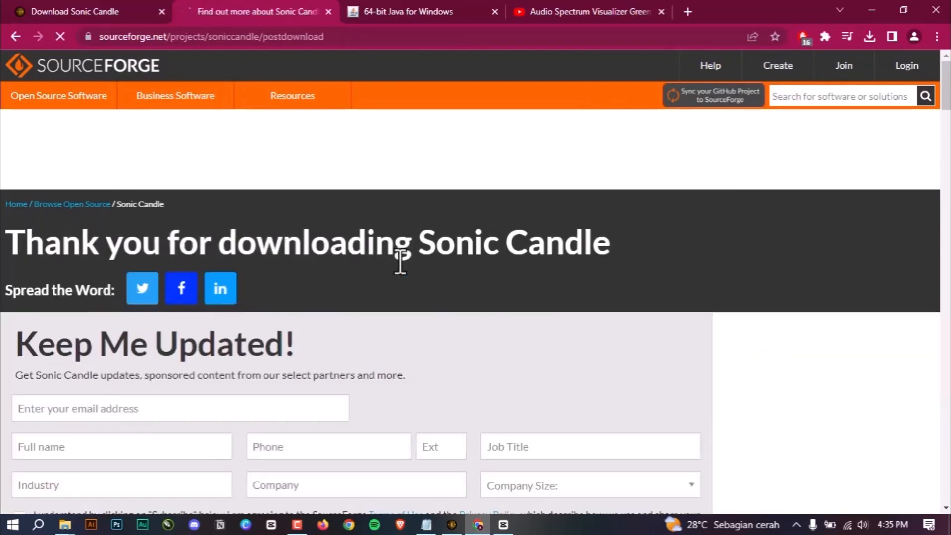
# - Bring up the 64-bit Java for Windows page at java.com/en/download/ and reload it through the site's Download link
pyautogui.click(390, 1)
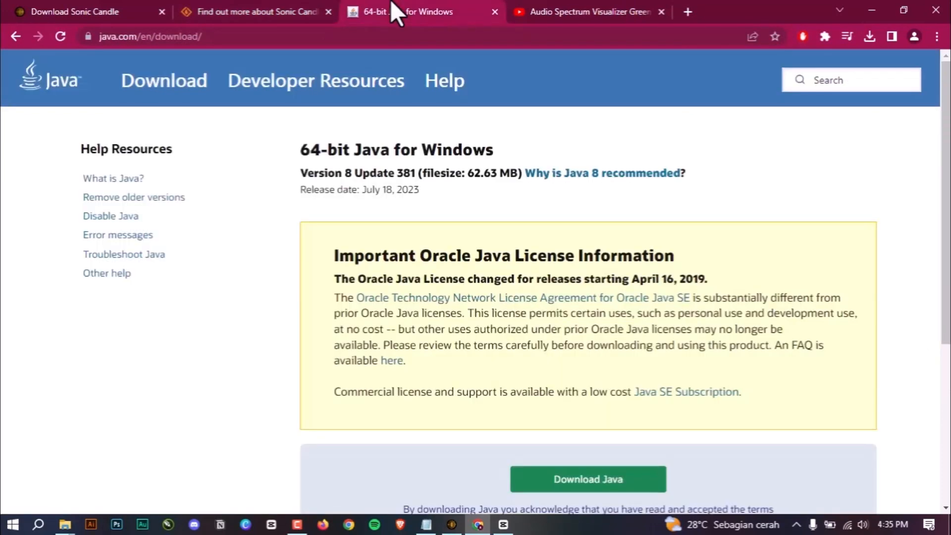
pyautogui.click(287, 43)
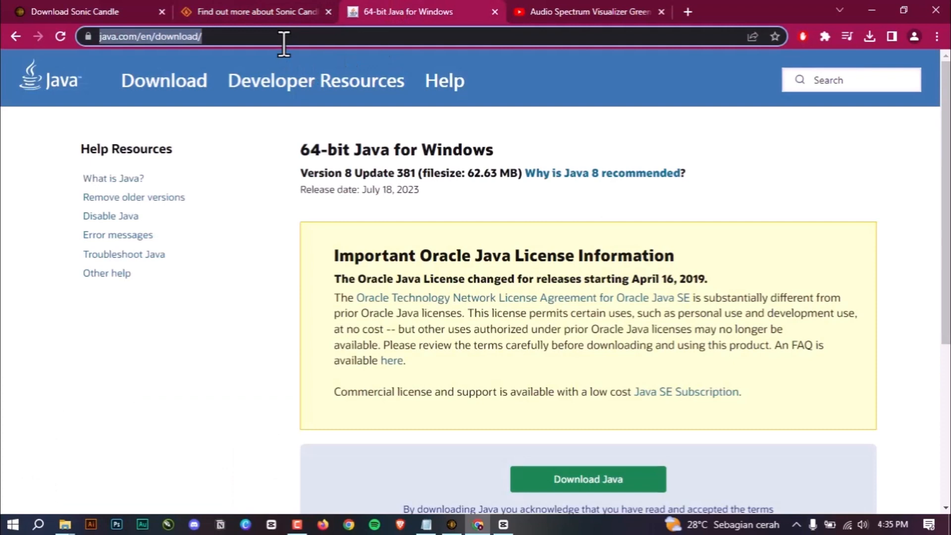
pyautogui.click(163, 95)
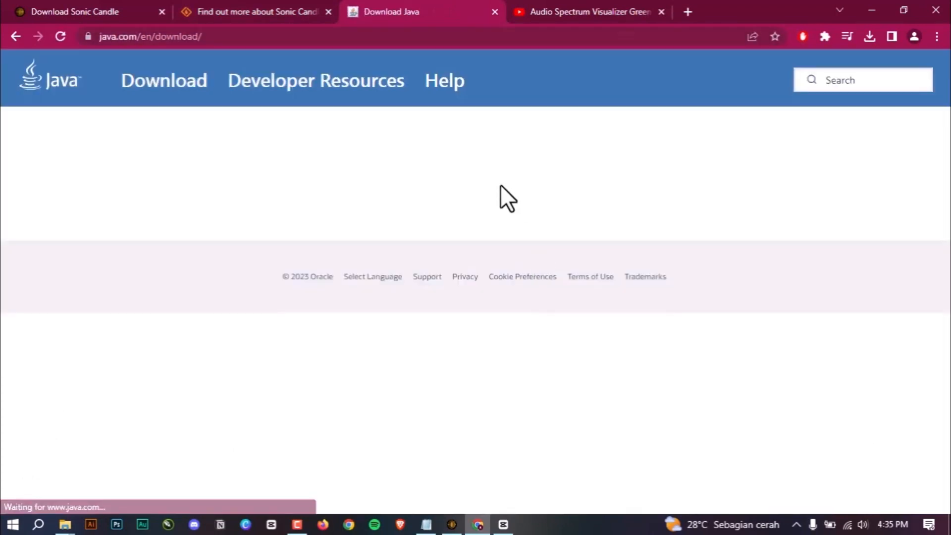
# - Start downloading the Java installer, jre-8u381-windows-x64.exe, and cancel the download
pyautogui.scroll(-2, 644, 243)
pyautogui.scroll(-2, 753, 287)
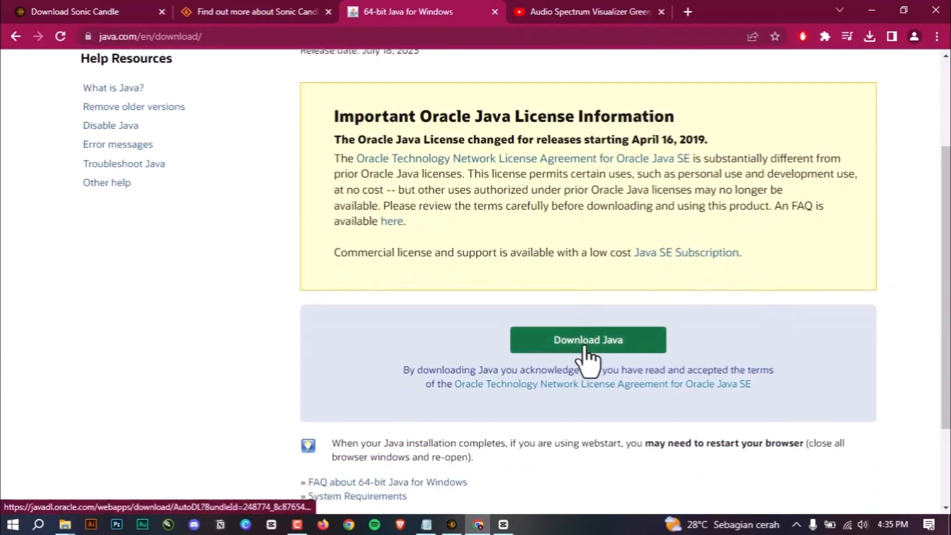
pyautogui.click(585, 347)
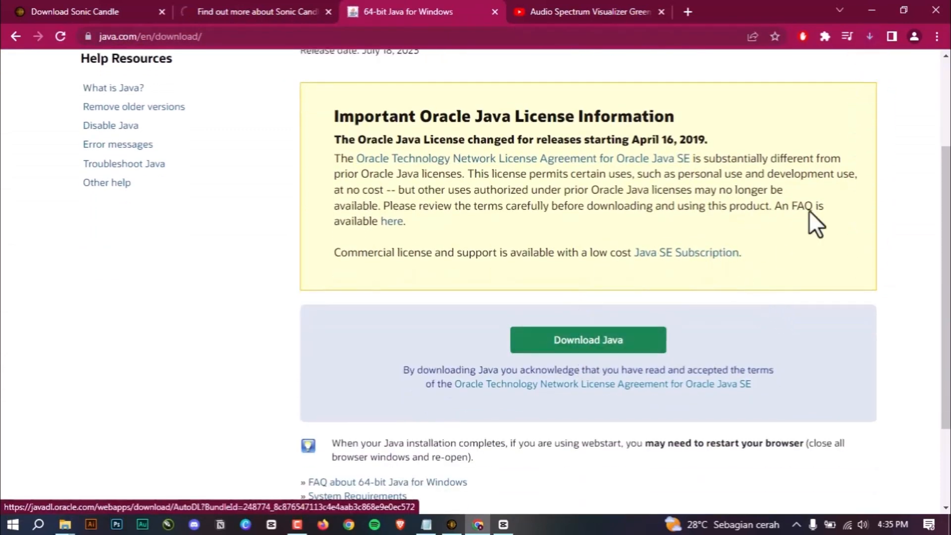
pyautogui.click(871, 37)
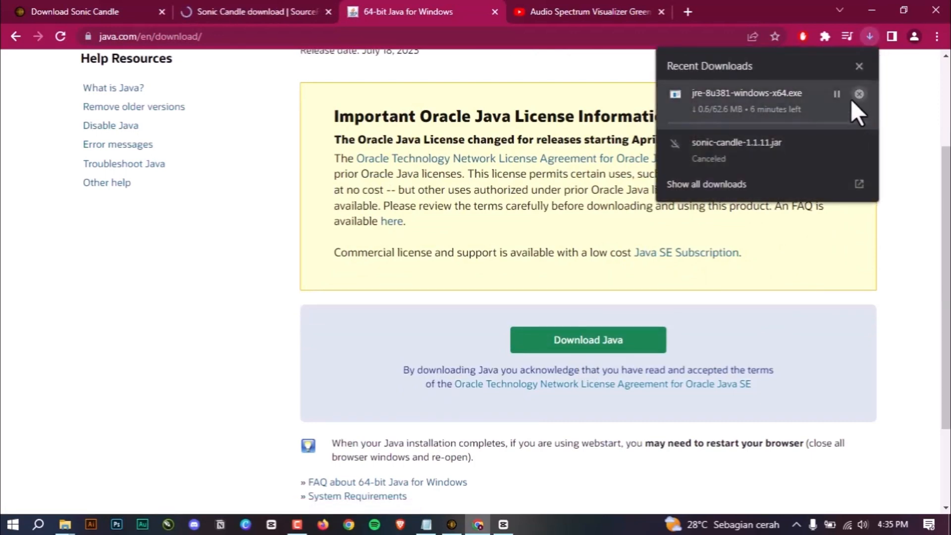
pyautogui.click(858, 94)
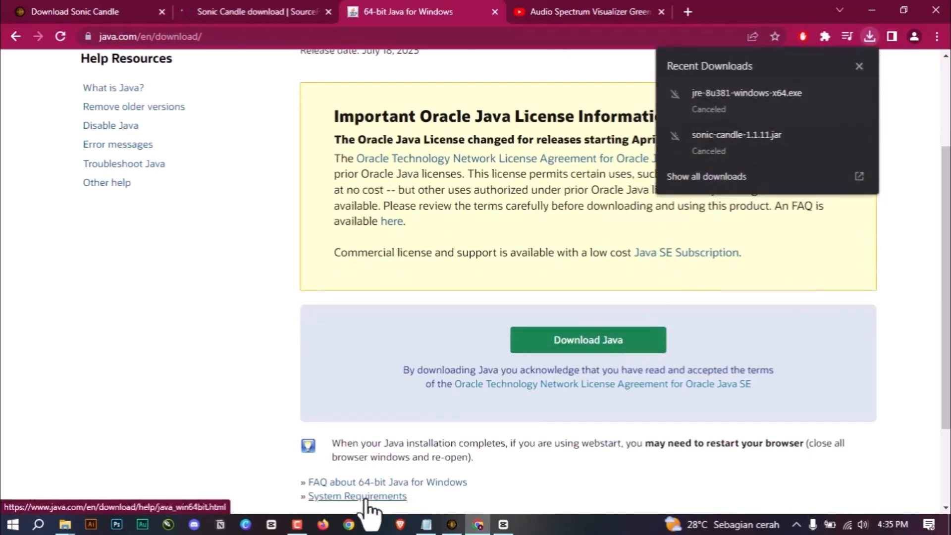
# - Switch to the File Explorer window showing the 06. DRIVER folder
pyautogui.click(393, 523)
pyautogui.hotkey('alt', 'Tab')
pyautogui.hotkey('alt', 'Tab')
pyautogui.hotkey('alt', 'Tab')
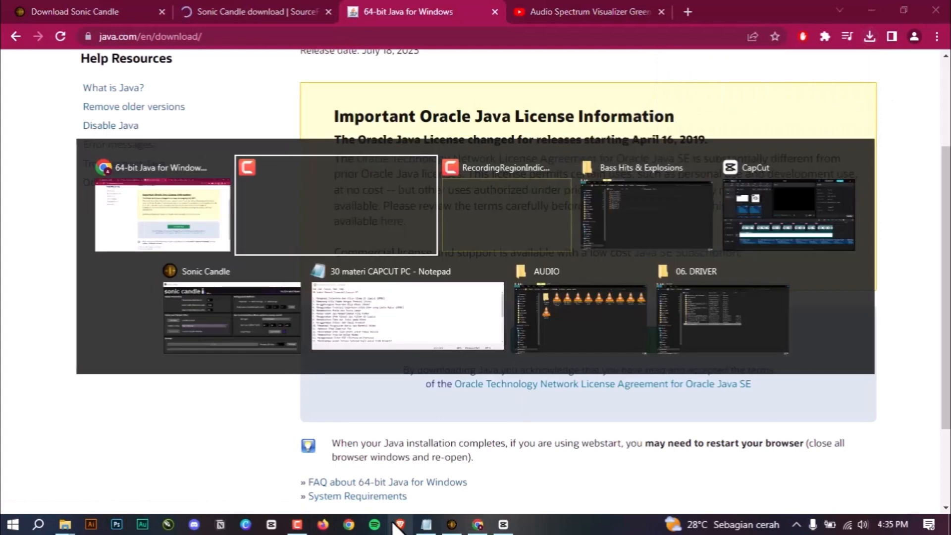
pyautogui.hotkey('alt', 'Tab')
pyautogui.hotkey('alt', 'Tab')
pyautogui.hotkey('alt', 'Tab')
pyautogui.hotkey('alt', 'Tab')
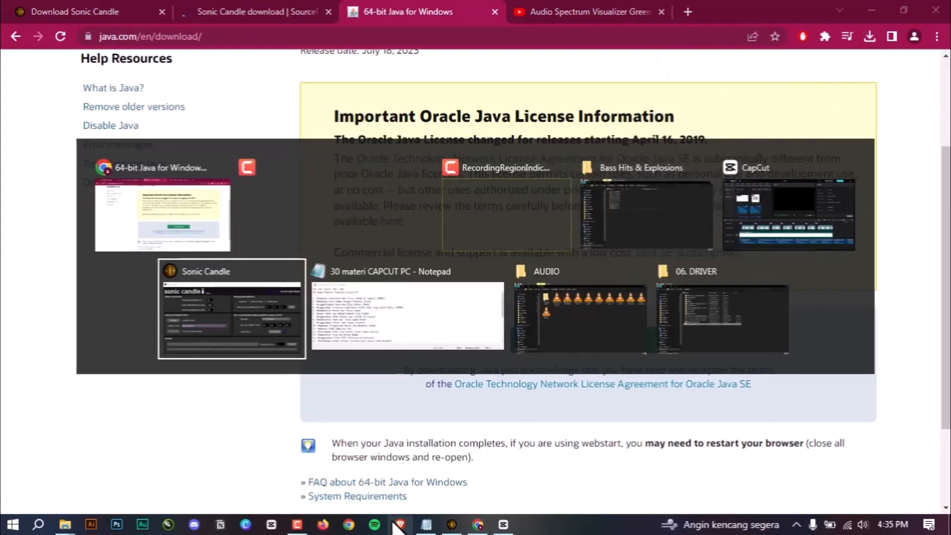
pyautogui.hotkey('alt', 'Tab')
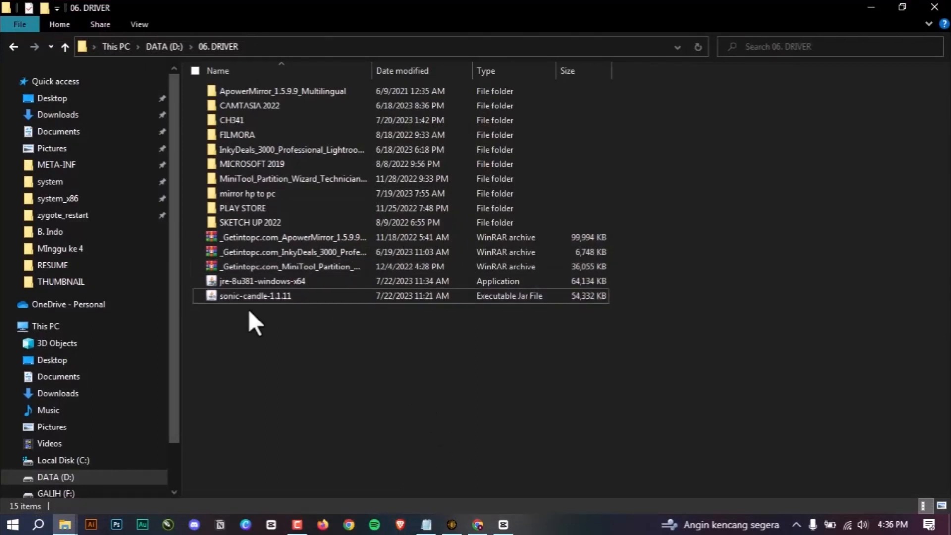
# - Launch the jre-8u381-windows-x64 installer and cancel the Java setup
pyautogui.click(277, 286)
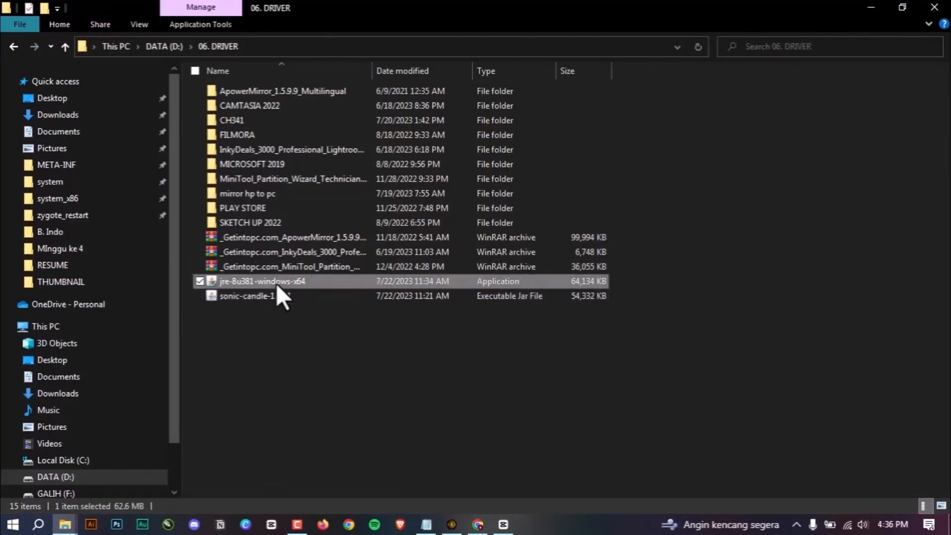
pyautogui.click(279, 297)
pyautogui.click(286, 282)
pyautogui.doubleClick(286, 284)
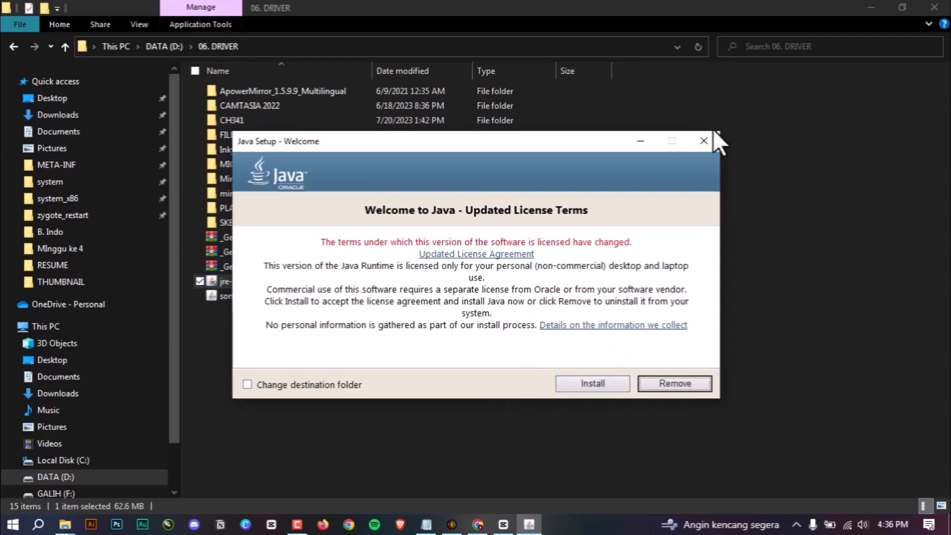
pyautogui.click(704, 141)
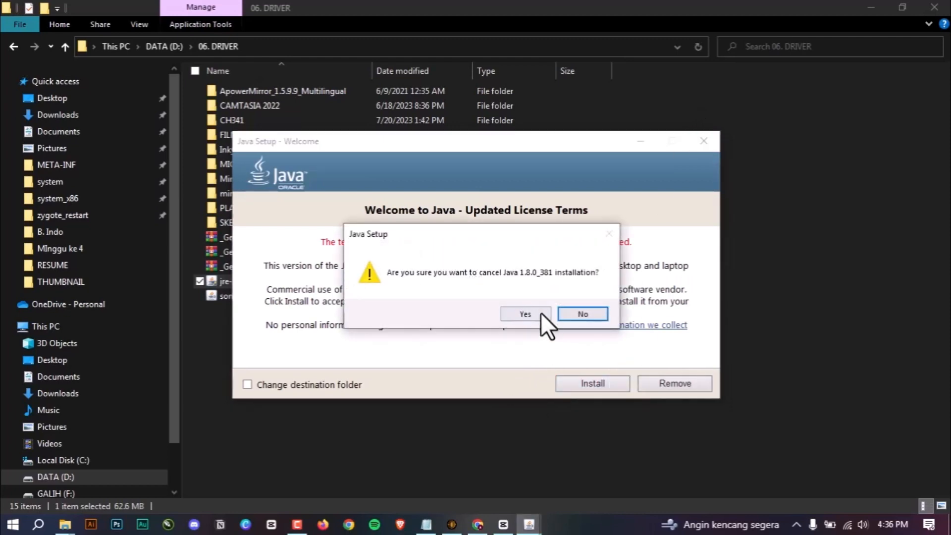
pyautogui.click(525, 313)
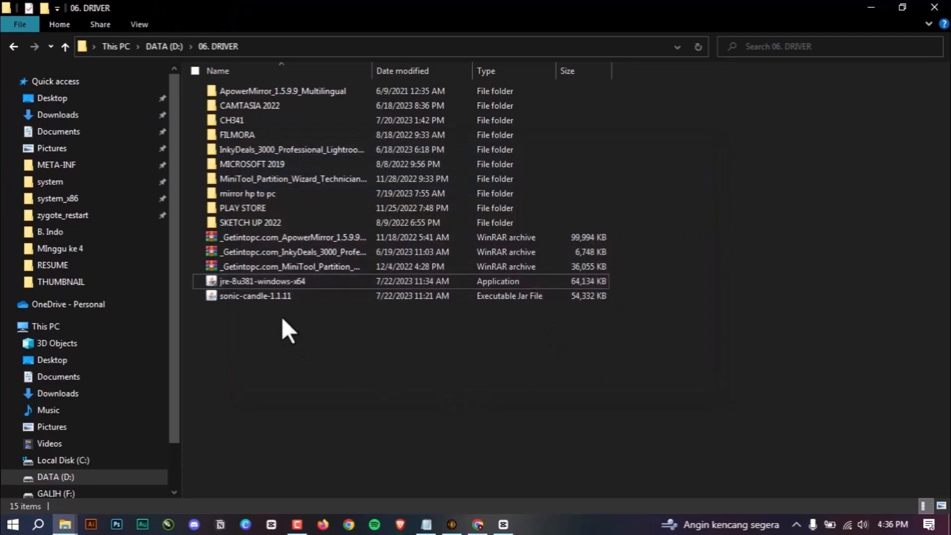
# - Launch Sonic Candle from the sonic-candle-1.1.11 jar file in the 06. DRIVER folder
pyautogui.doubleClick(266, 295)
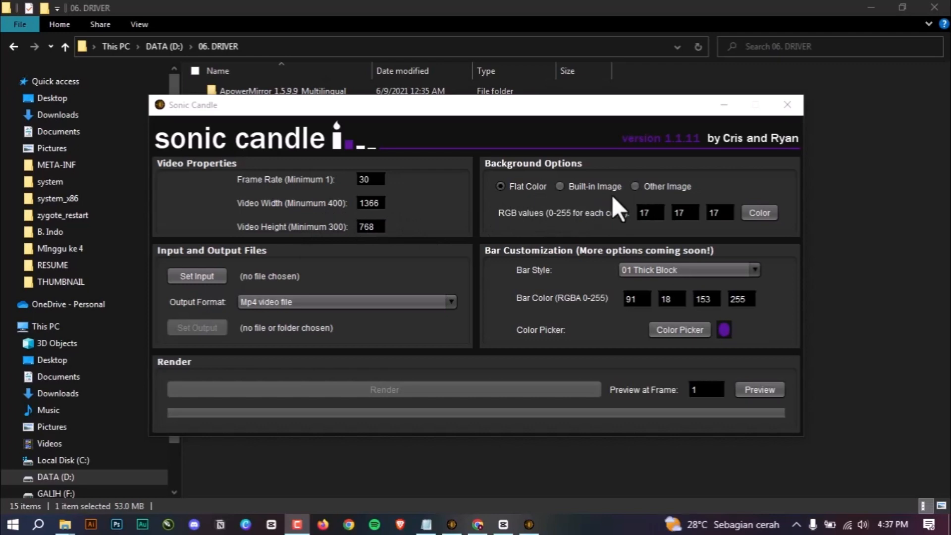
# - Look through the background color picker's Swatches, HSV, HSL, RGB and CMYK modes and close it without choosing a color
pyautogui.click(767, 214)
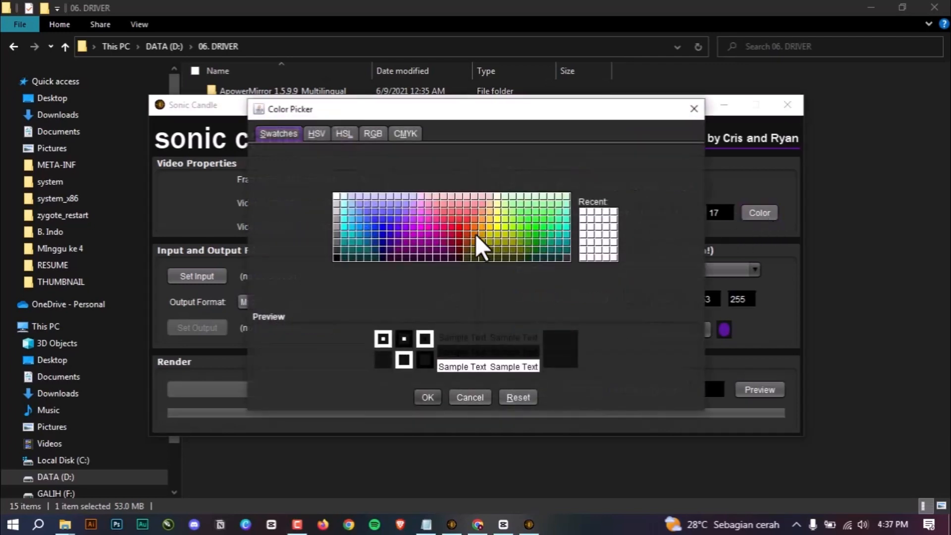
pyautogui.click(315, 133)
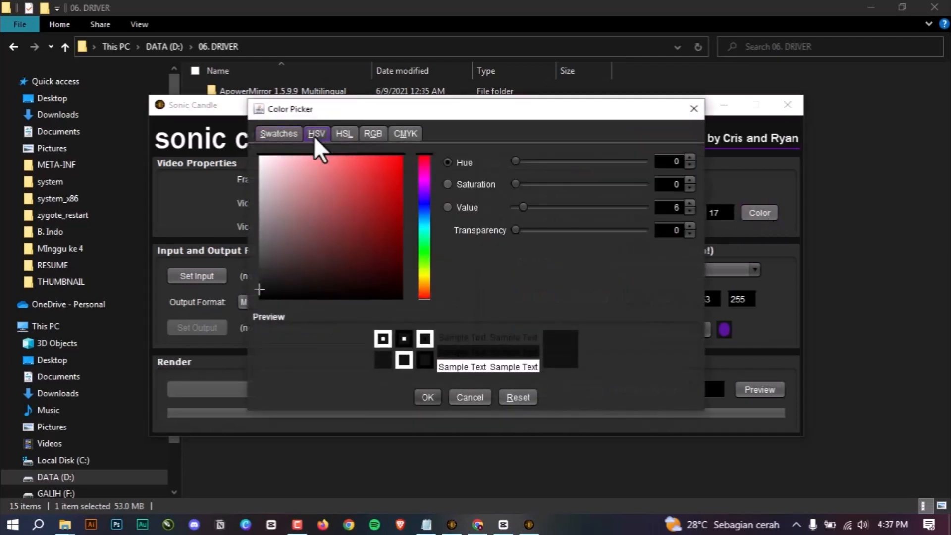
pyautogui.click(342, 133)
pyautogui.click(395, 133)
pyautogui.click(381, 133)
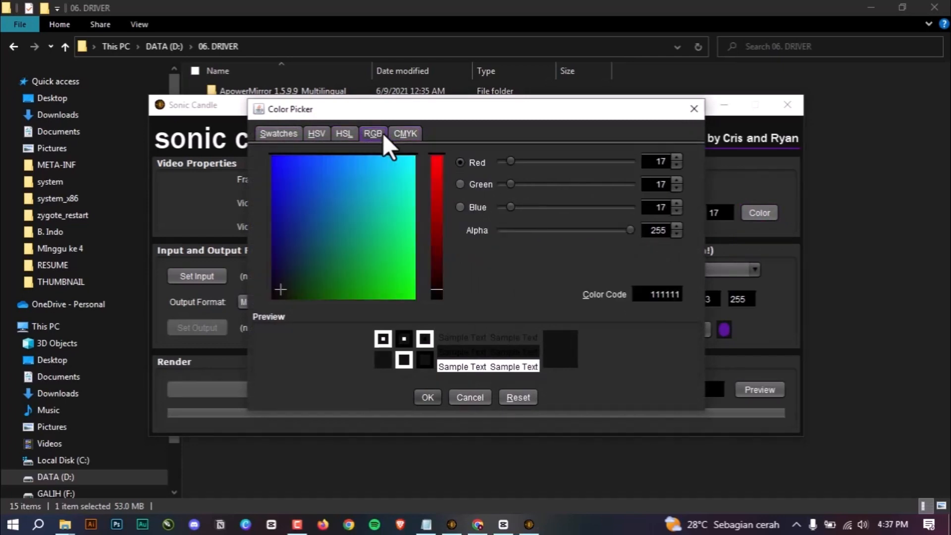
pyautogui.click(276, 133)
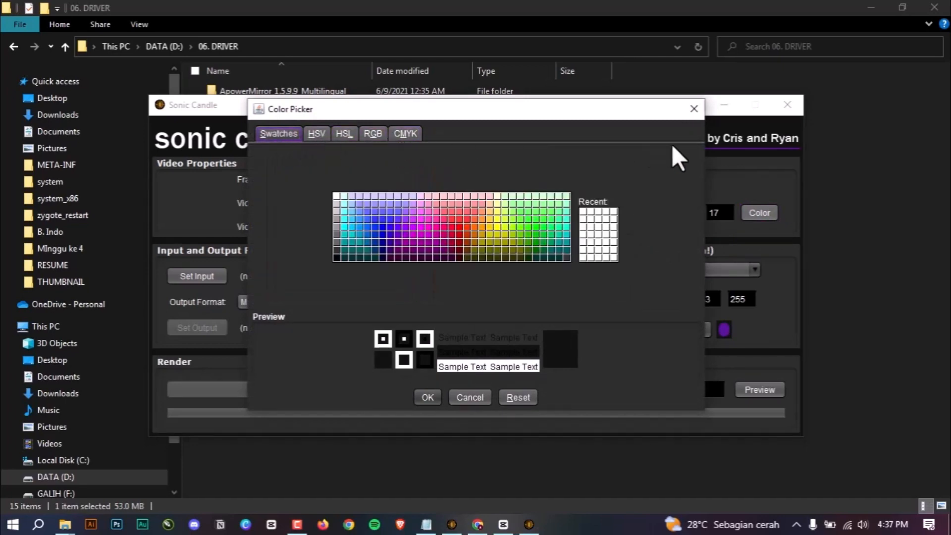
pyautogui.click(695, 109)
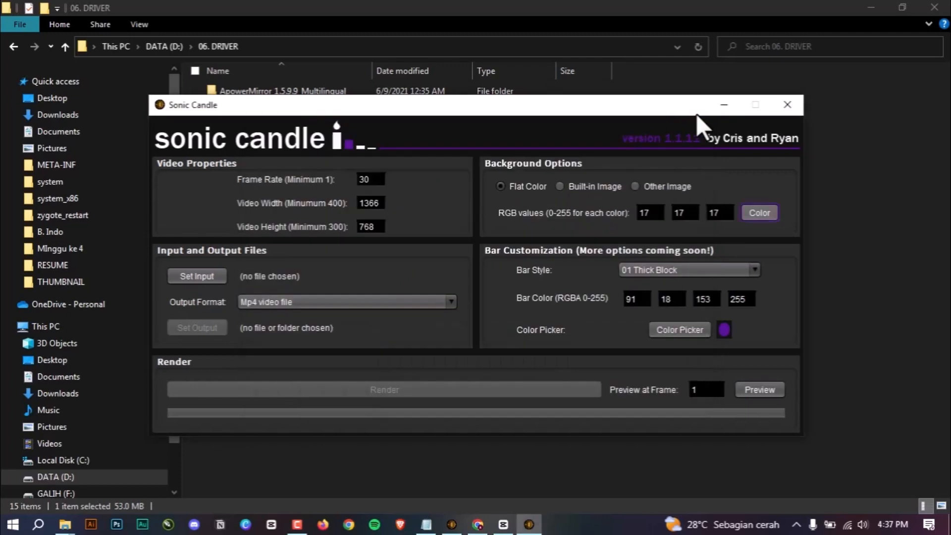
# - Set the spectrum's bar style to 06 Pop Up Block
pyautogui.click(754, 270)
pyautogui.scroll(-1, 723, 313)
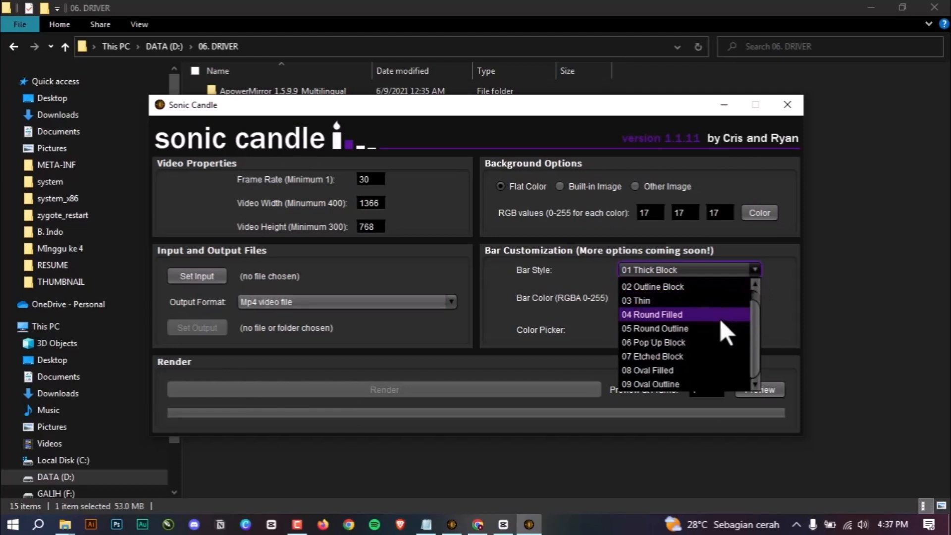
pyautogui.click(689, 344)
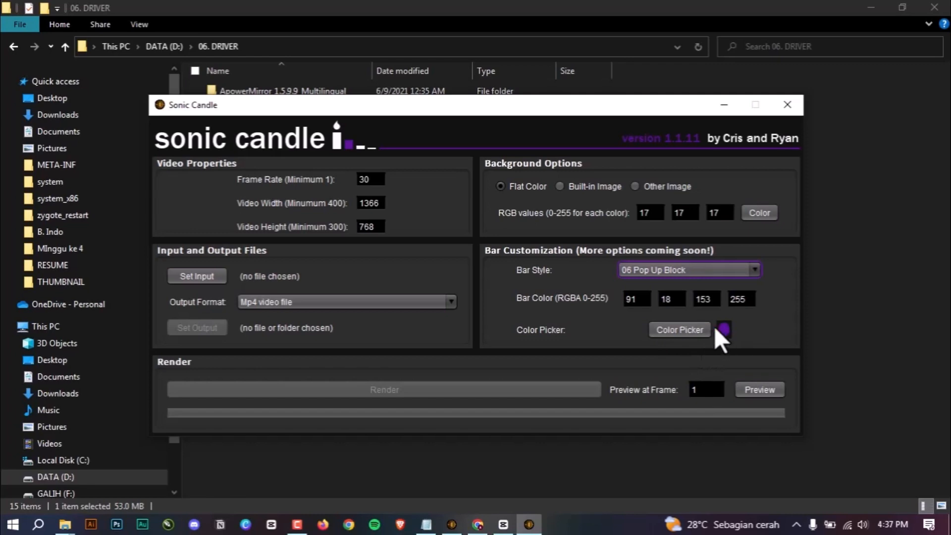
# - Set the bar color to pure red (255, 0, 0) using the color swatches
pyautogui.click(703, 331)
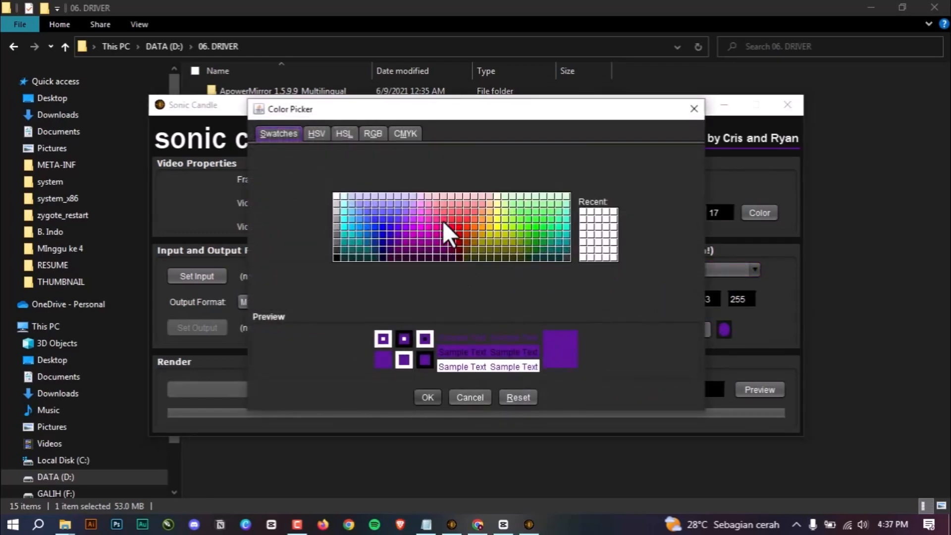
pyautogui.click(459, 227)
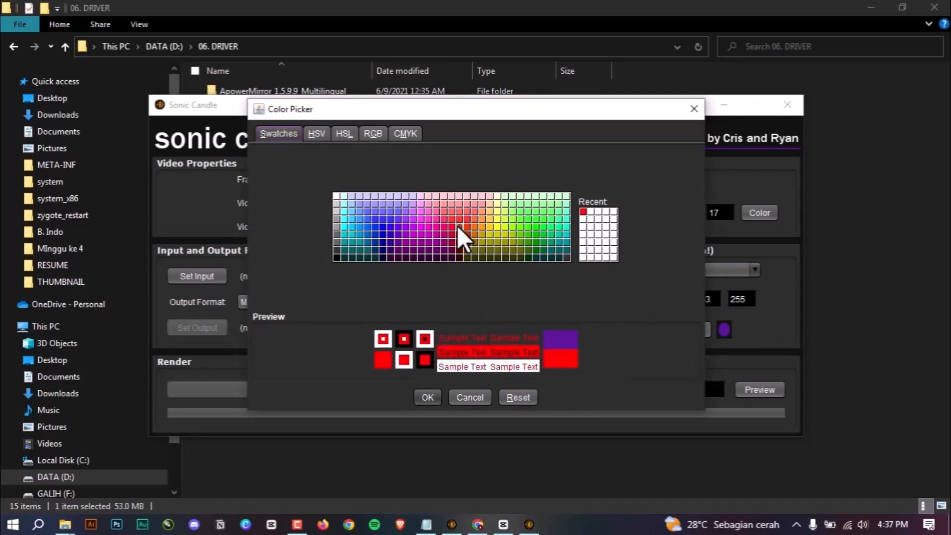
pyautogui.click(428, 397)
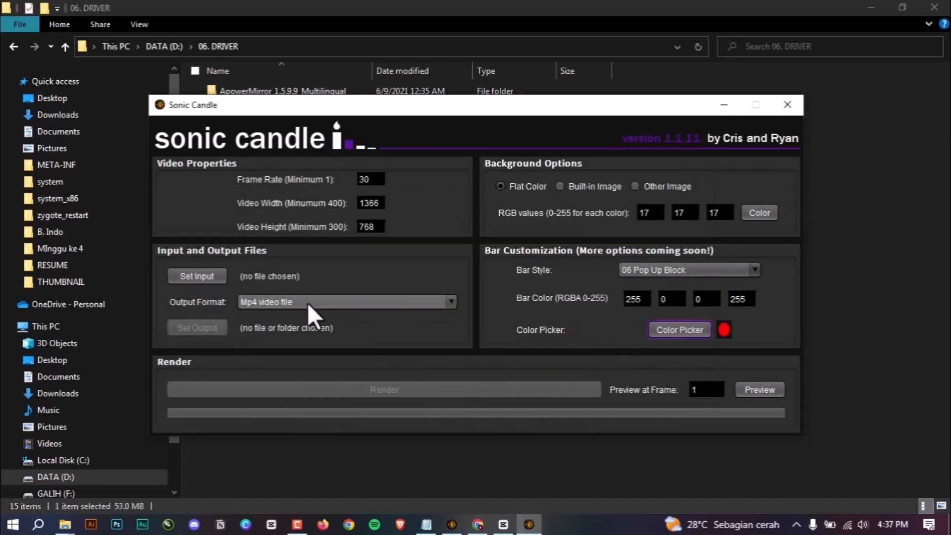
# - Set the input audio to Chasing Down a Vision - Bail Bonds.mp3 from D:\02. PROJECT\1. YOUTOBE\5. EDITOR\BAHAN\AUDIO
pyautogui.click(209, 280)
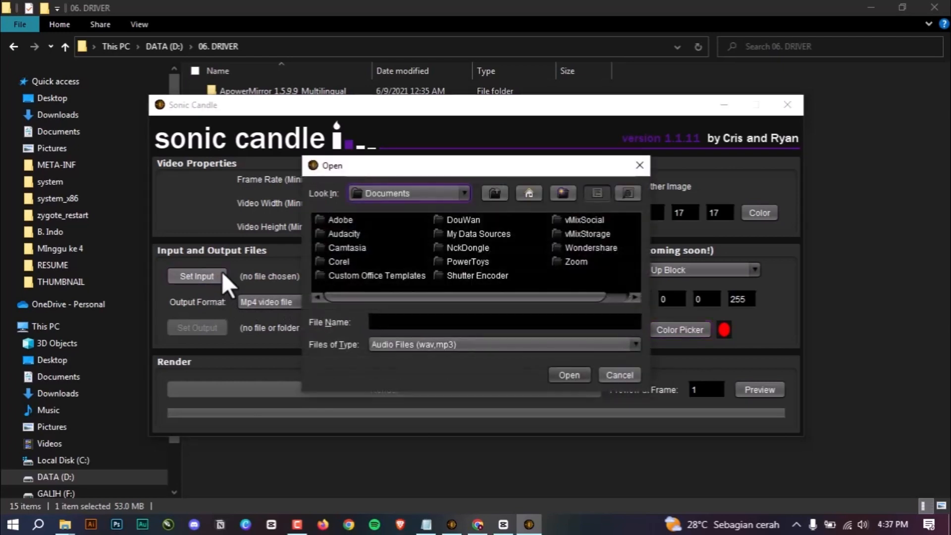
pyautogui.click(453, 193)
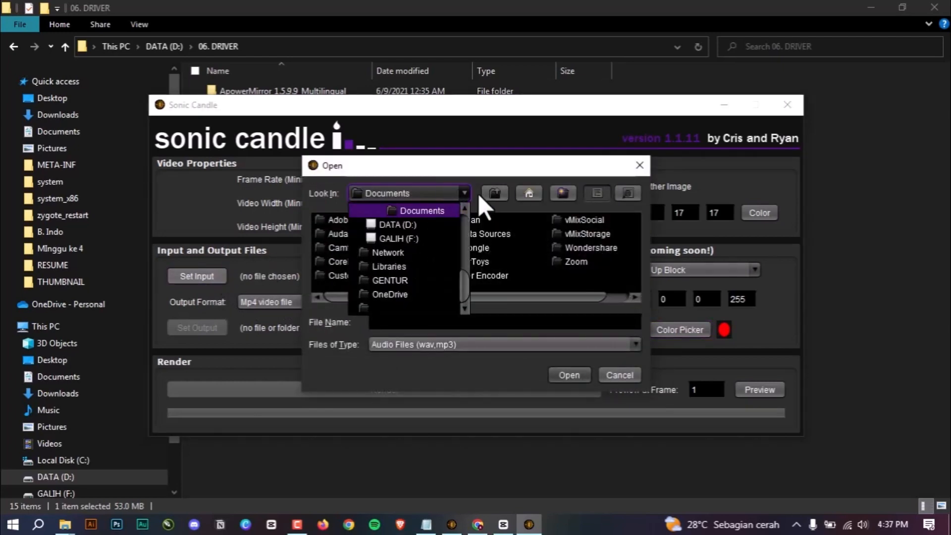
pyautogui.click(428, 224)
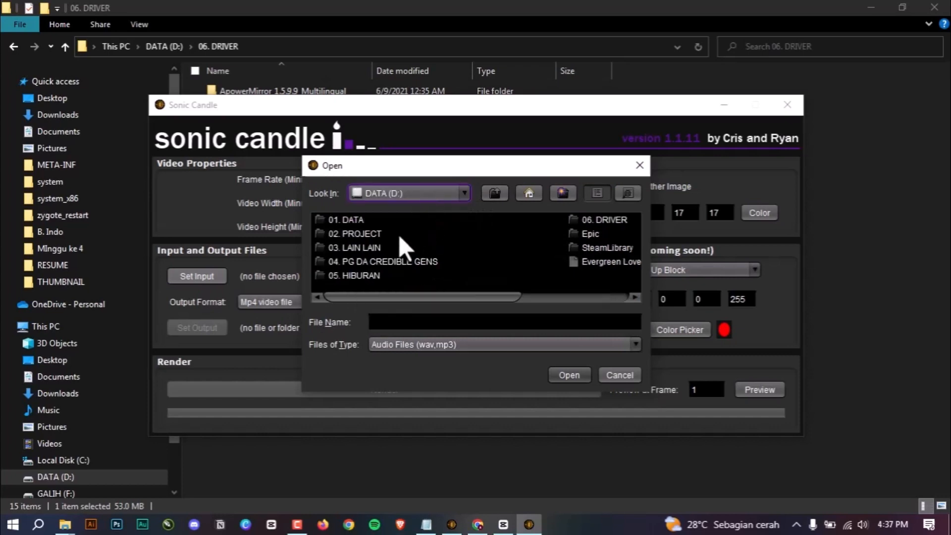
pyautogui.doubleClick(378, 237)
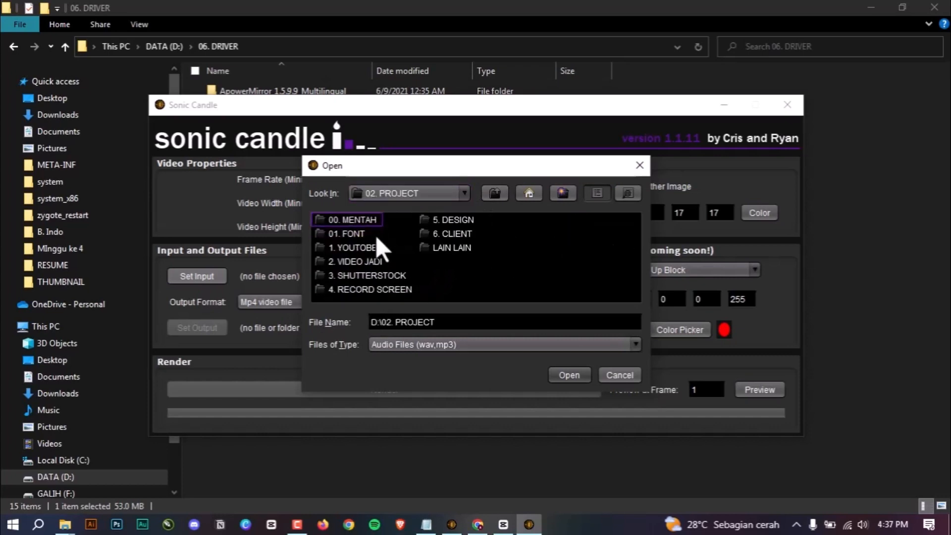
pyautogui.doubleClick(361, 248)
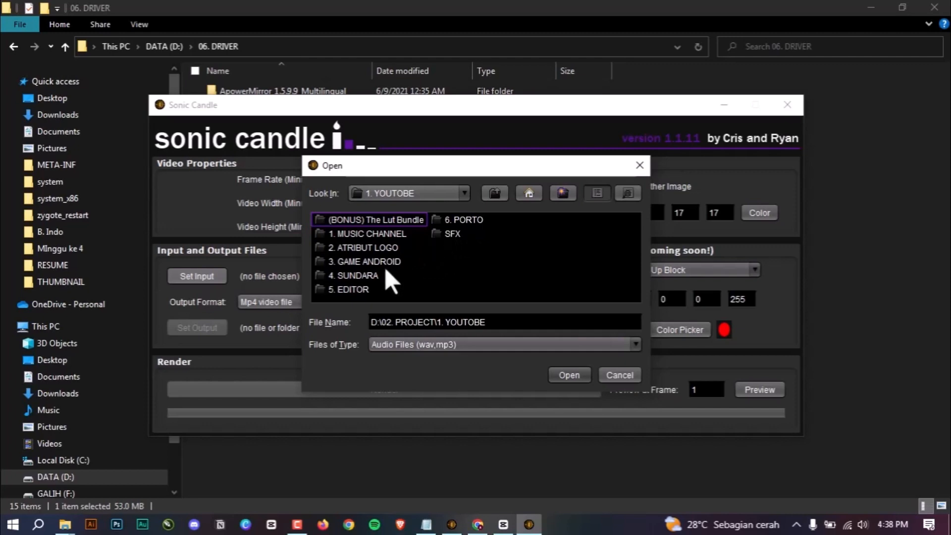
pyautogui.doubleClick(362, 287)
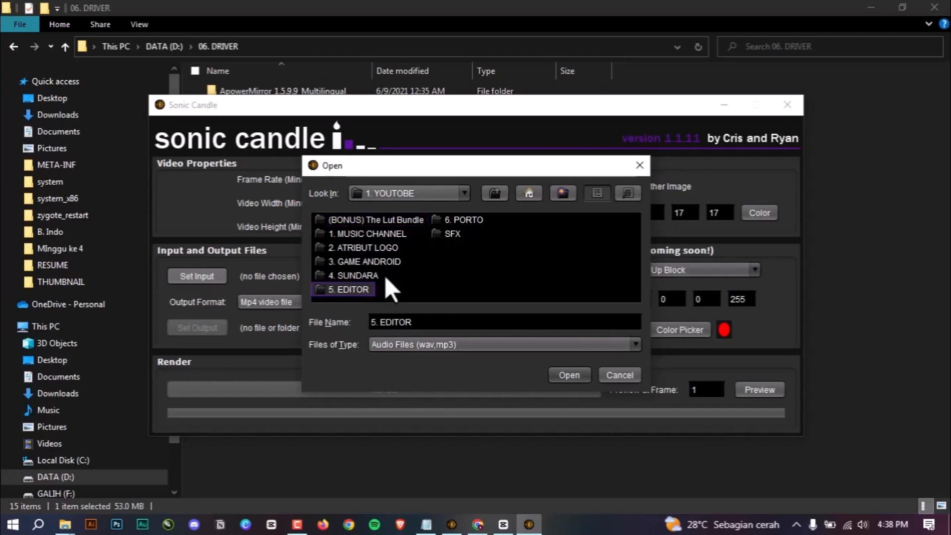
pyautogui.click(347, 219)
pyautogui.doubleClick(348, 219)
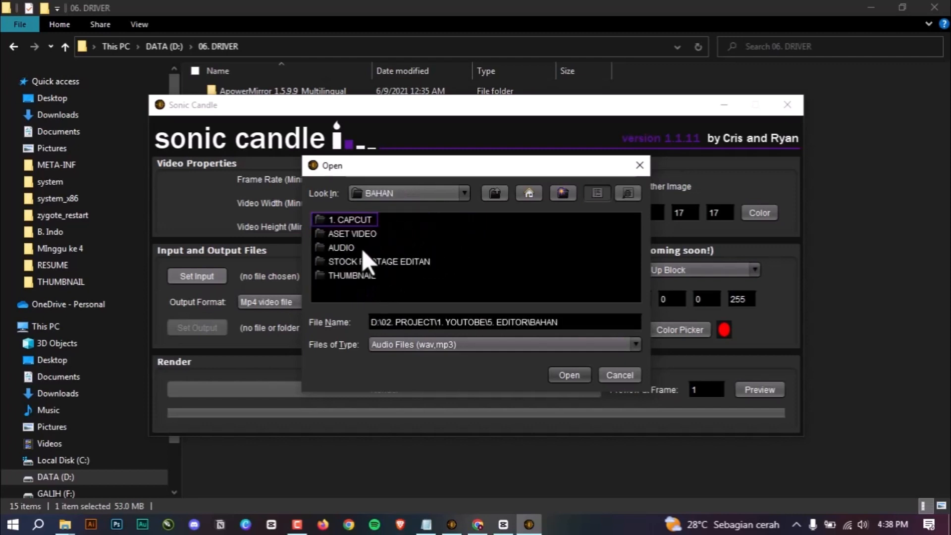
pyautogui.click(347, 247)
pyautogui.doubleClick(348, 246)
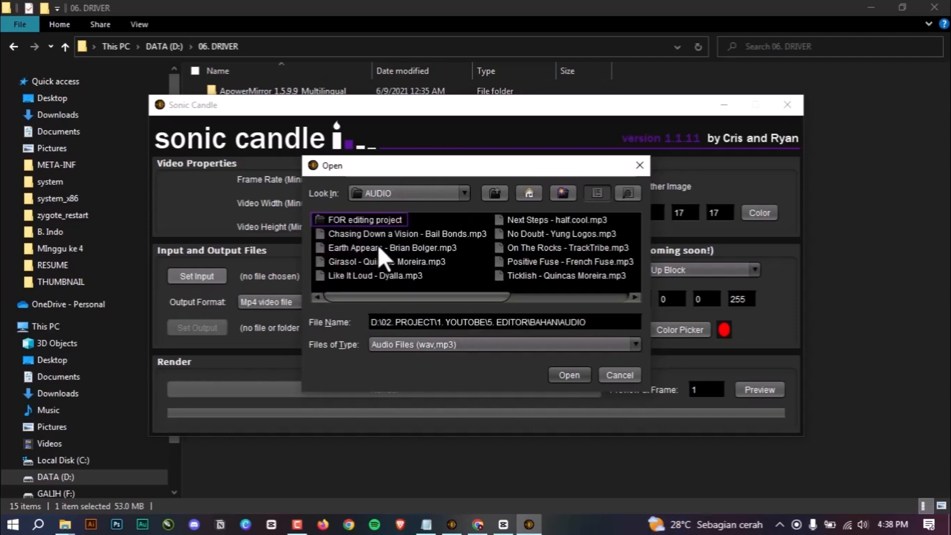
pyautogui.click(409, 231)
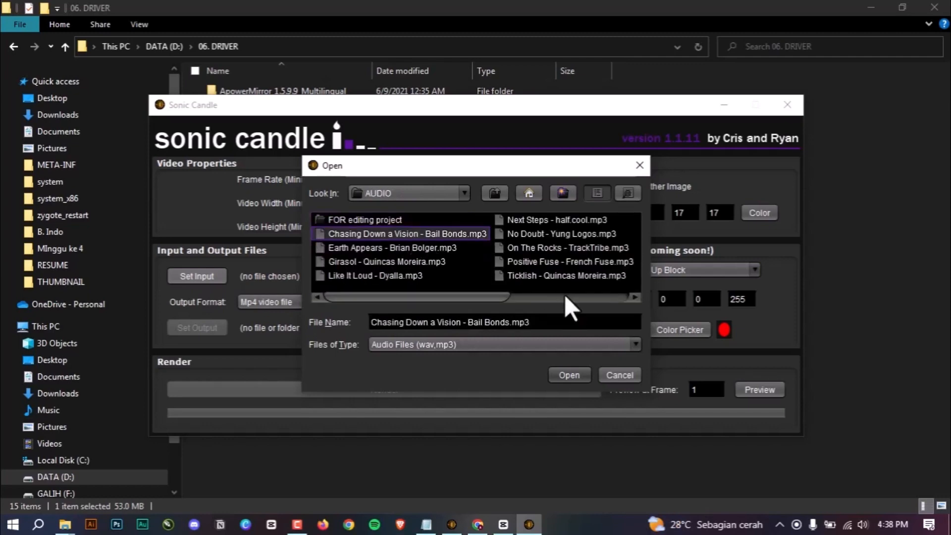
pyautogui.click(570, 375)
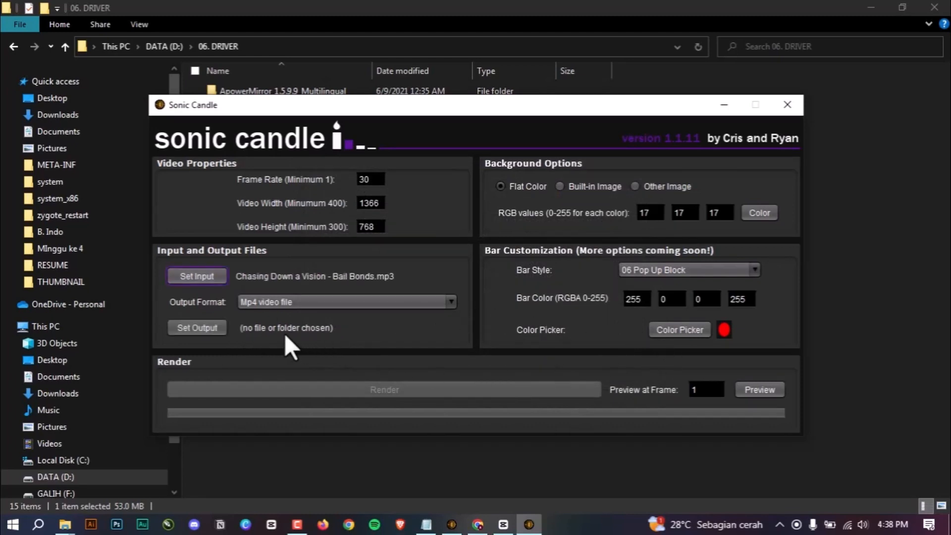
pyautogui.click(201, 328)
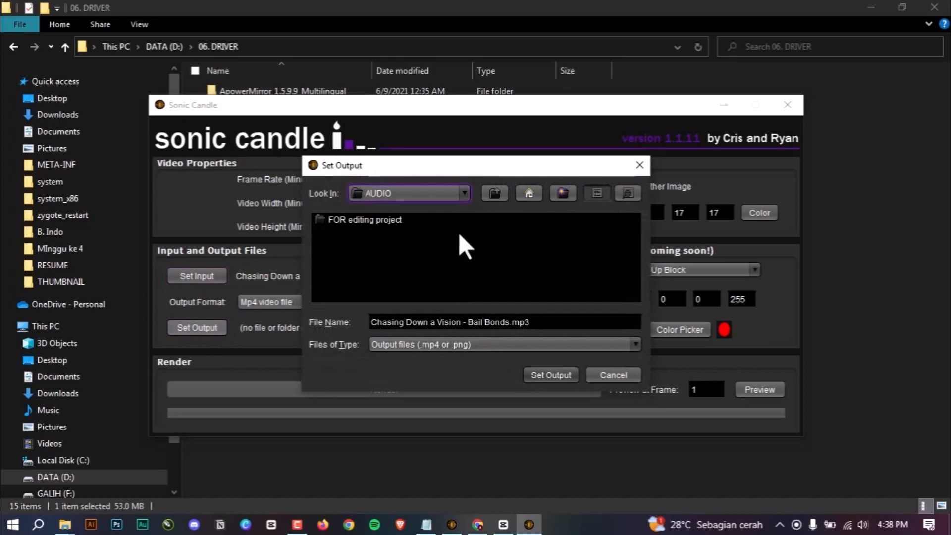
pyautogui.click(489, 340)
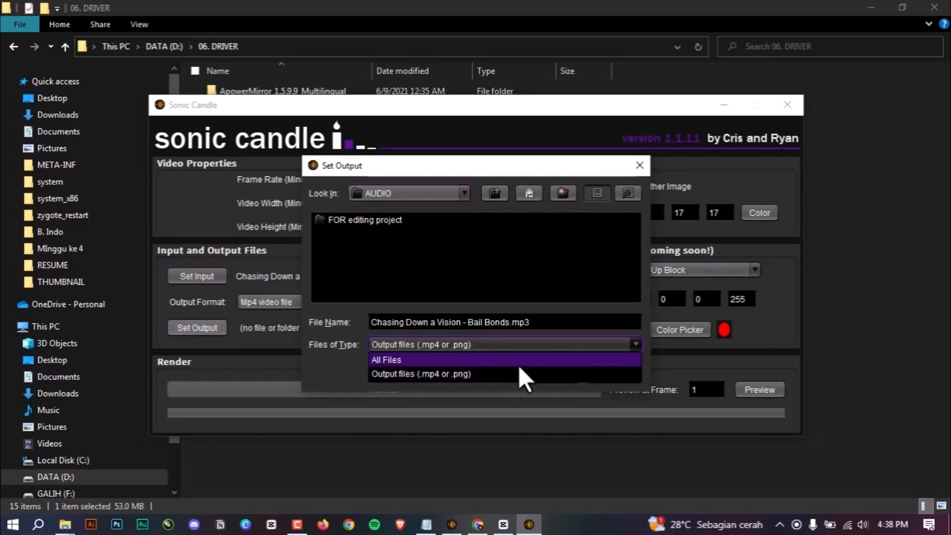
pyautogui.click(566, 295)
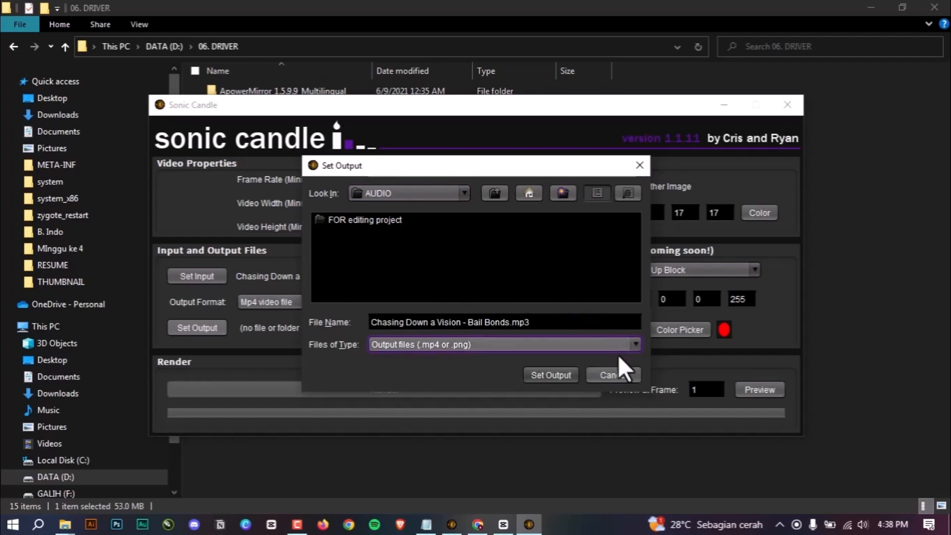
pyautogui.click(606, 375)
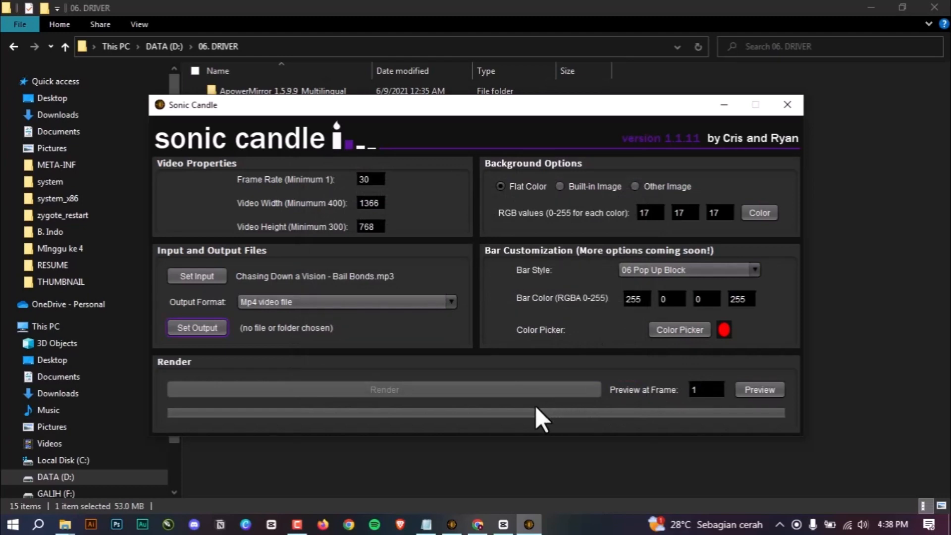
# - Preview the red pop-up block spectrum at frame 1 and close the preview
pyautogui.click(709, 389)
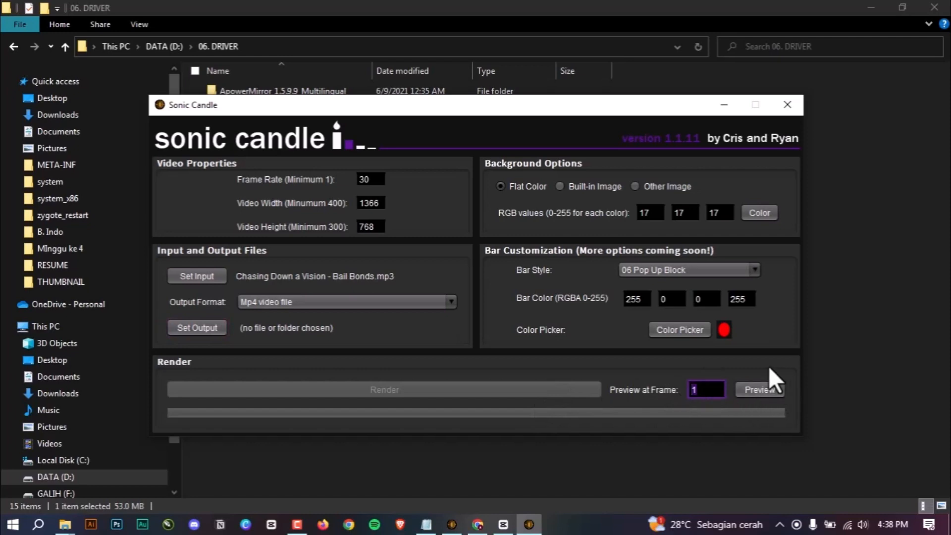
pyautogui.click(717, 388)
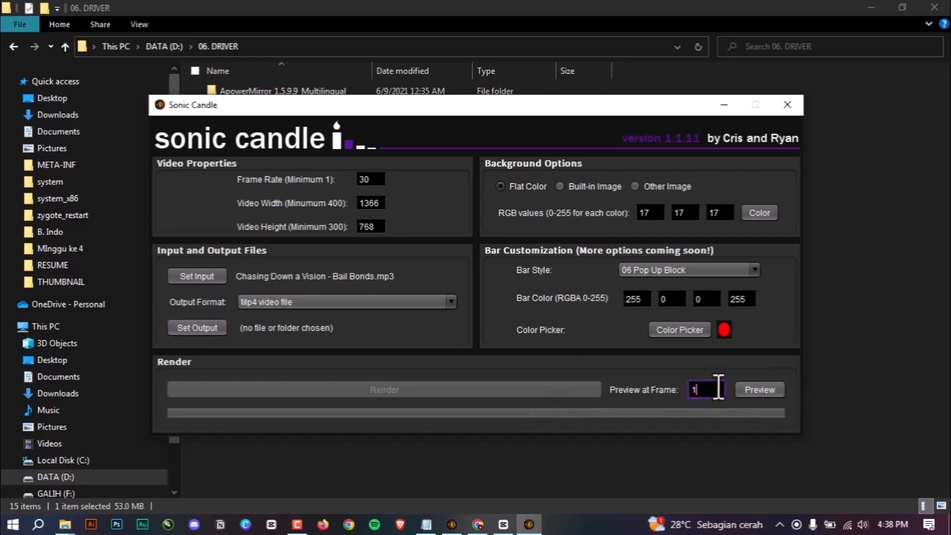
pyautogui.click(748, 390)
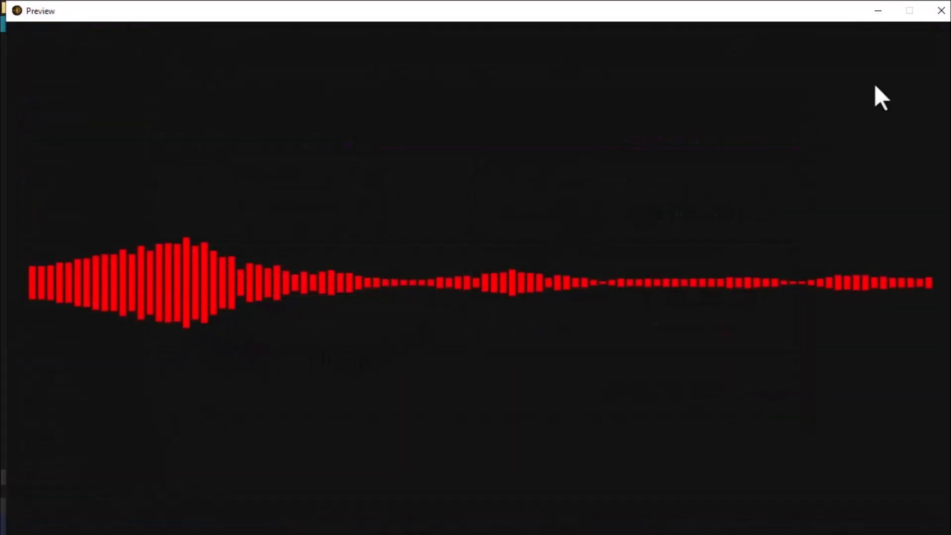
pyautogui.click(940, 15)
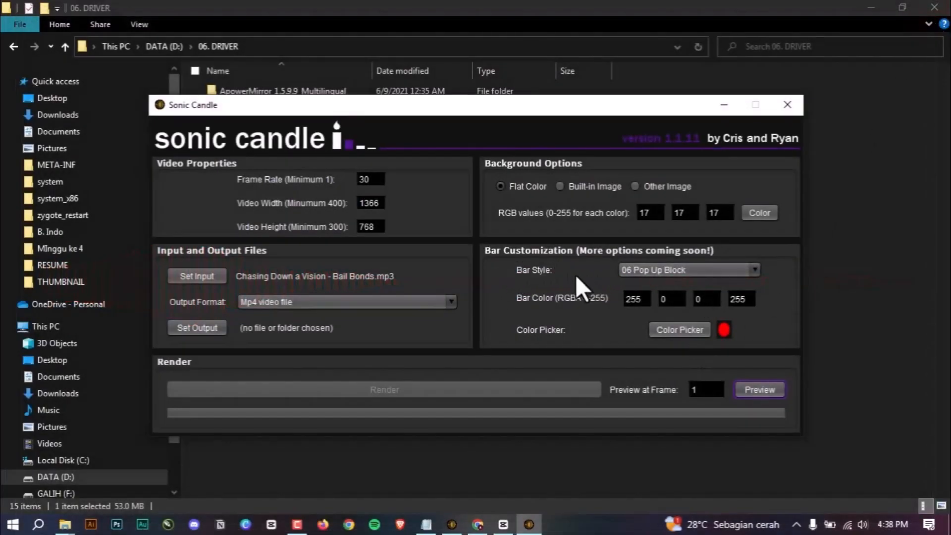
# - Set the spectrum's bar style to 01 Thick Block and check it in a preview at frame 1
pyautogui.click(751, 271)
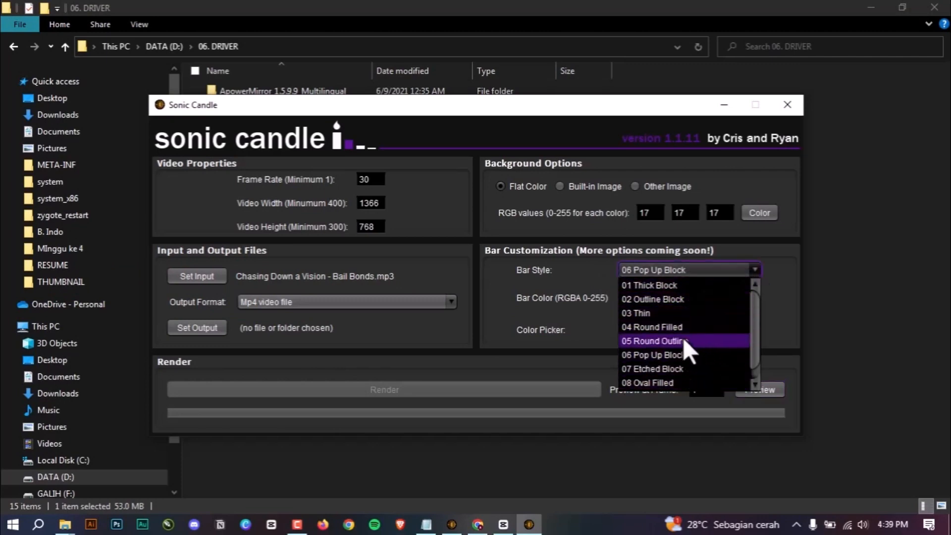
pyautogui.click(655, 286)
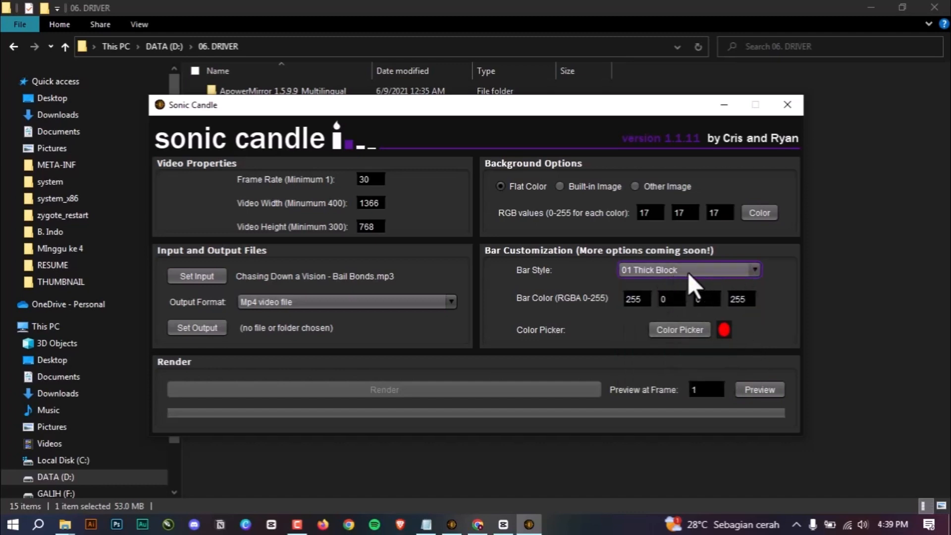
pyautogui.click(750, 389)
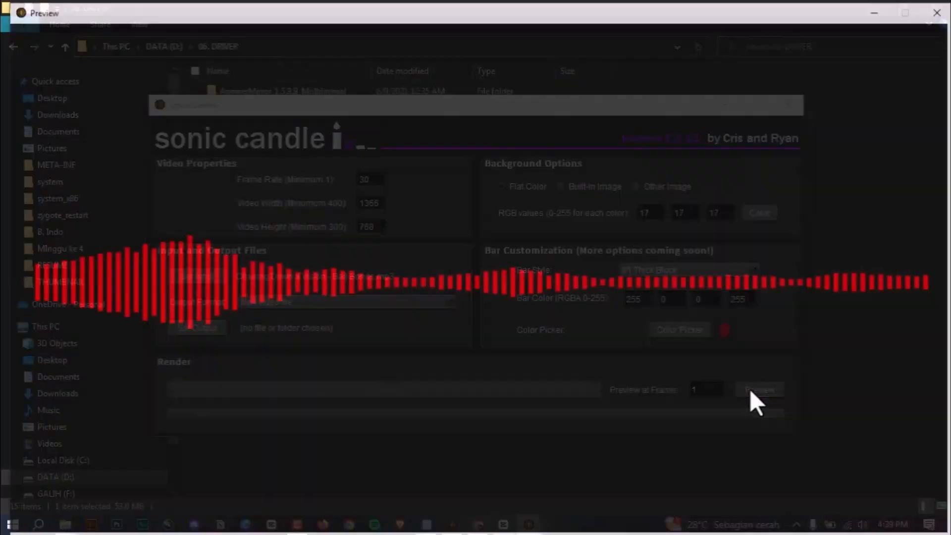
pyautogui.click(941, 10)
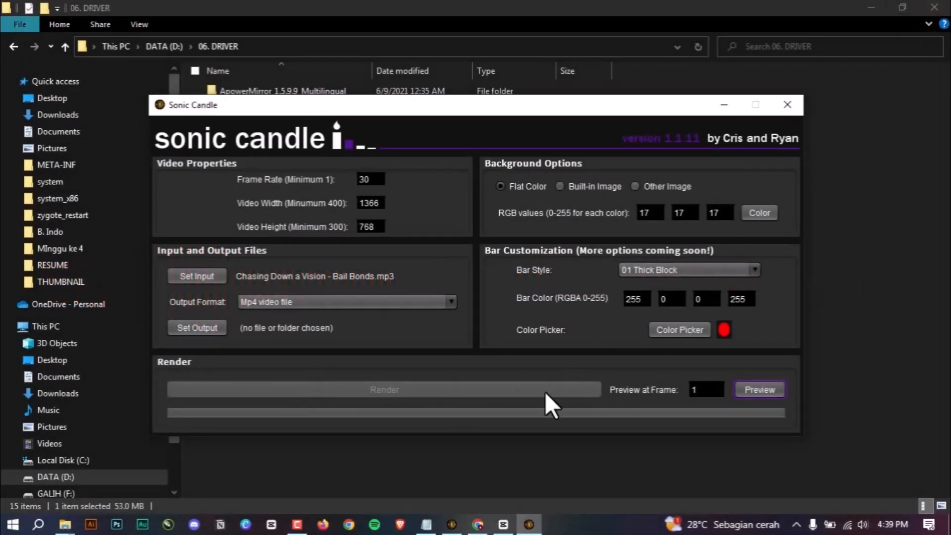
# - Set the output to Chasing Down a Vision - Bail Bonds.mp3.mp4 in the AUDIO folder and render the spectrum video to completion
pyautogui.click(204, 331)
pyautogui.click(569, 376)
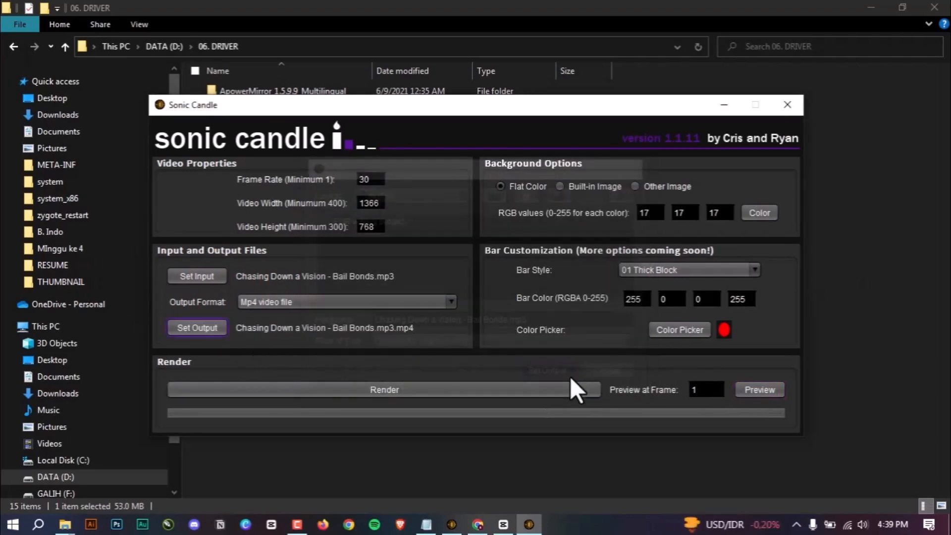
pyautogui.click(367, 392)
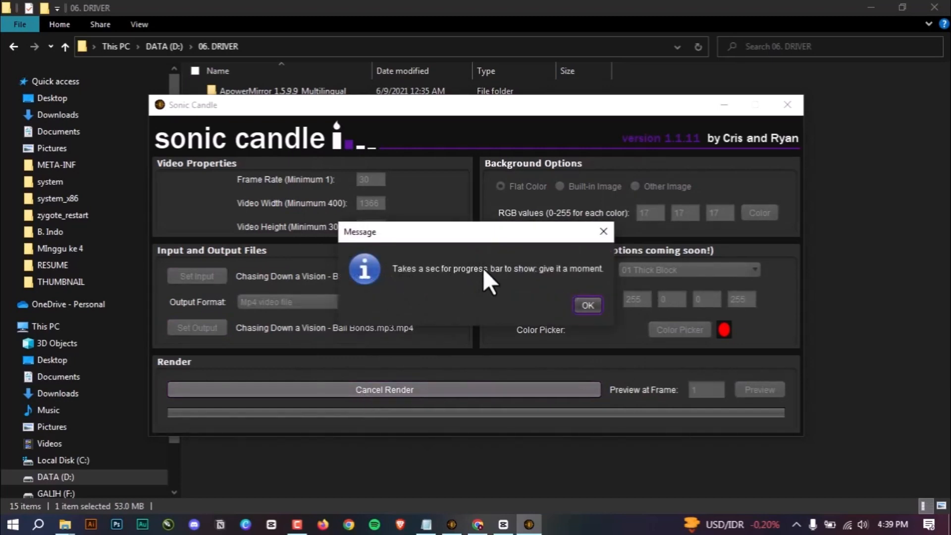
pyautogui.click(588, 305)
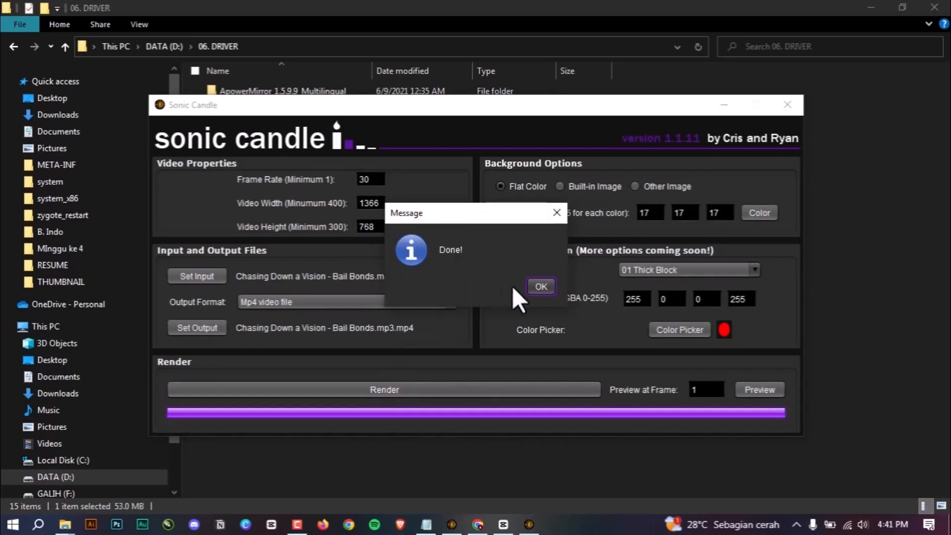
pyautogui.click(541, 287)
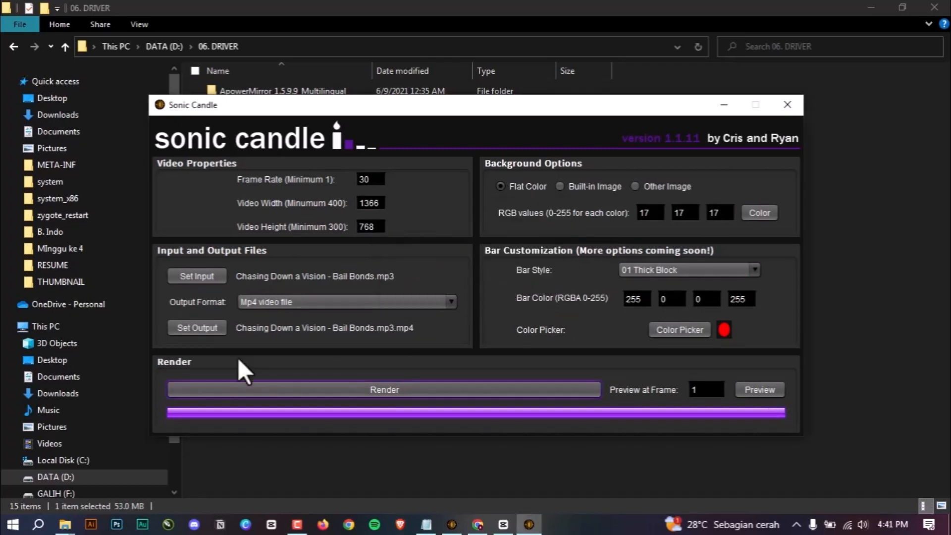
# - Check the output location, switch to File Explorer and open D:\02. PROJECT\1. YOUTOBE\5. EDITOR\BAHAN\AUDIO
pyautogui.click(210, 329)
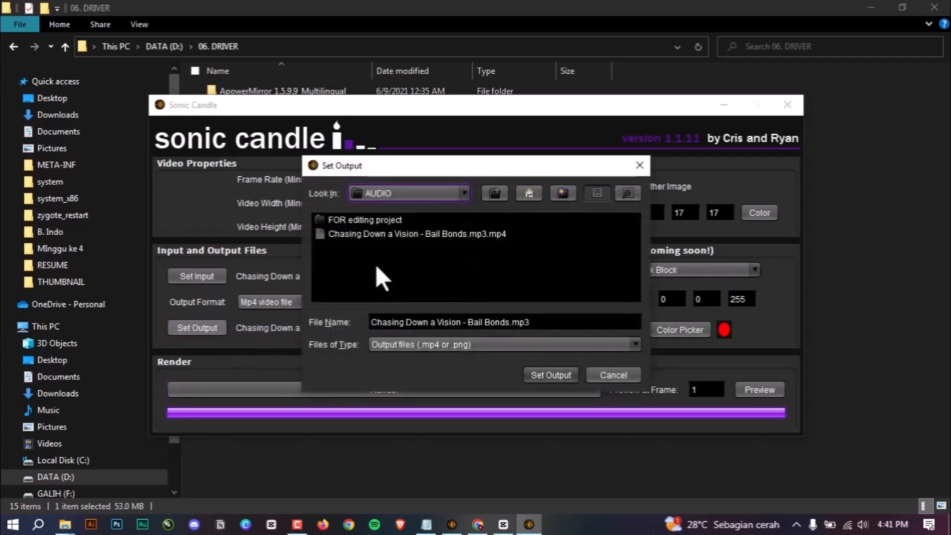
pyautogui.click(121, 476)
pyautogui.doubleClick(401, 154)
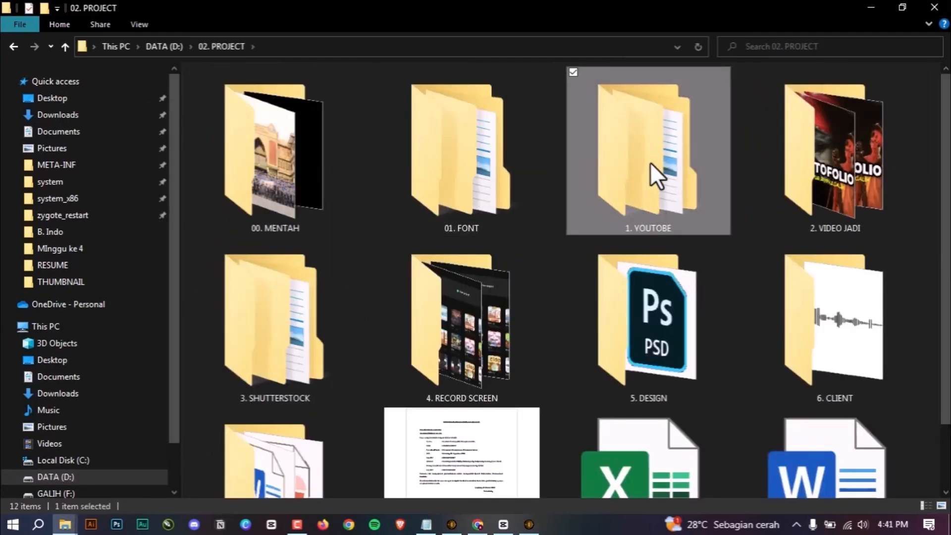
pyautogui.doubleClick(650, 162)
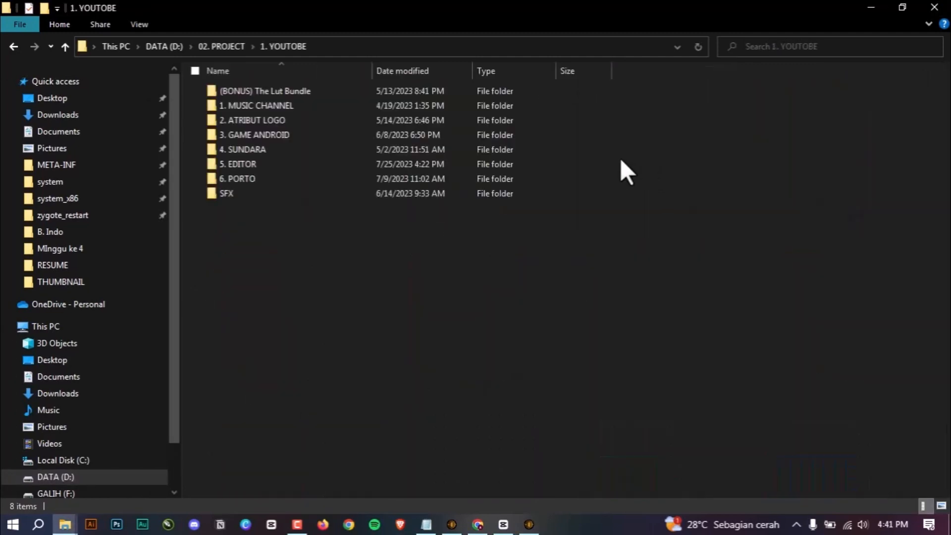
pyautogui.doubleClick(255, 165)
pyautogui.doubleClick(277, 91)
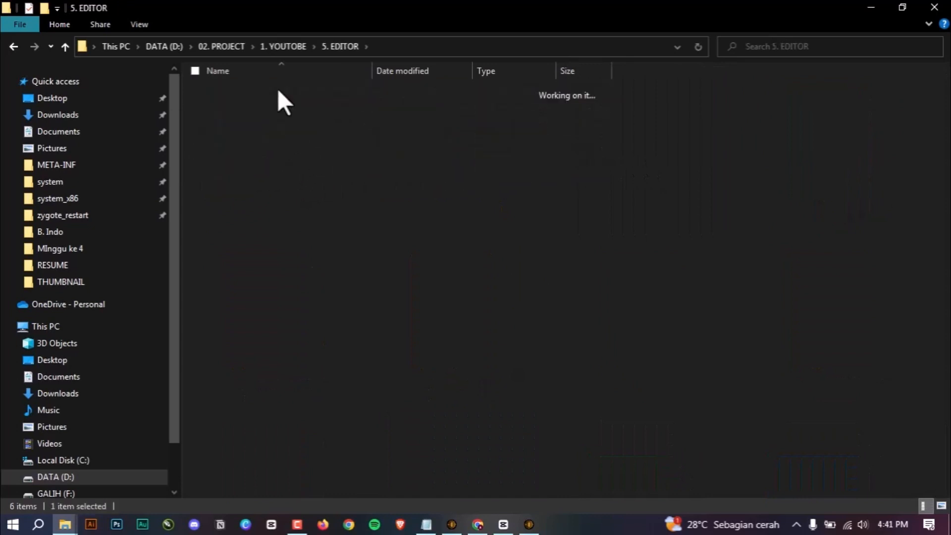
pyautogui.doubleClick(327, 120)
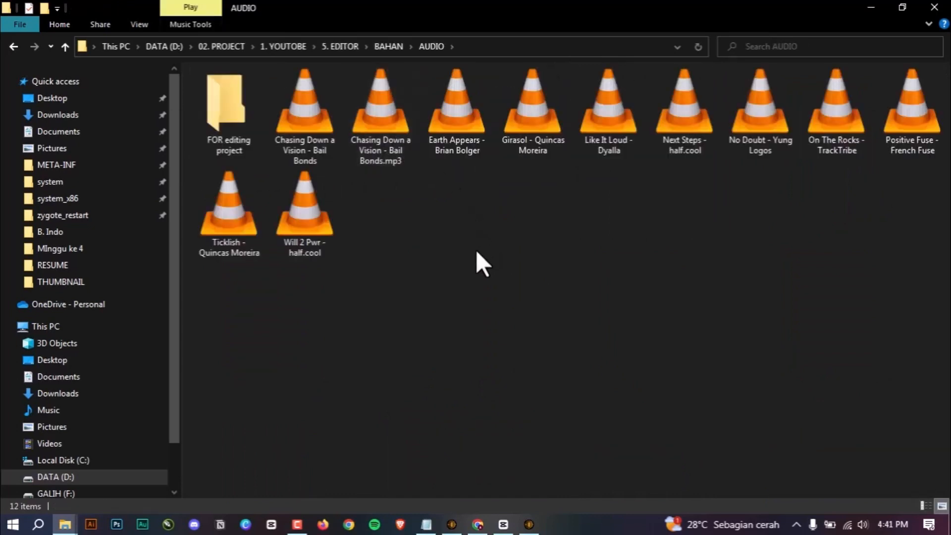
# - Look inside the FOR editing project subfolder, return to AUDIO and open the rendered Chasing Down a Vision spectrum video
pyautogui.doubleClick(225, 130)
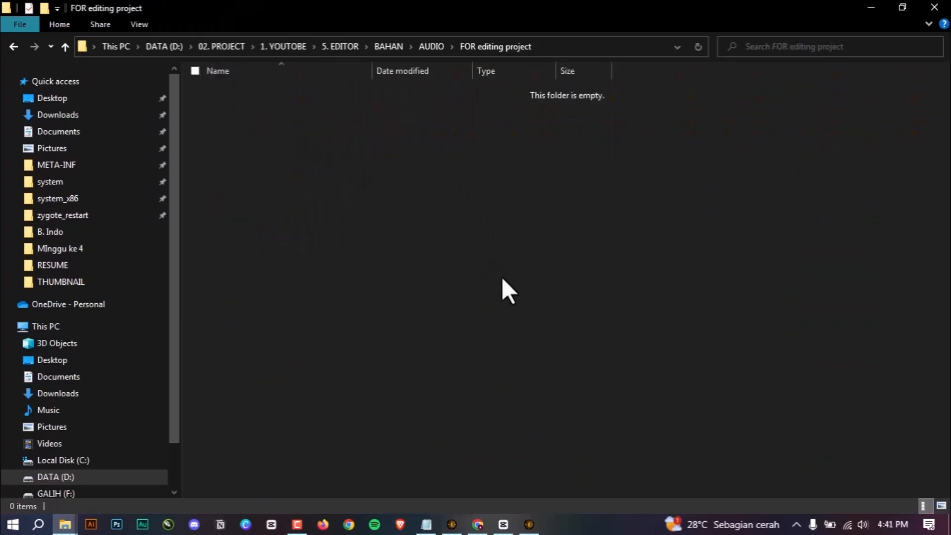
pyautogui.hotkey('alt', 'Left')
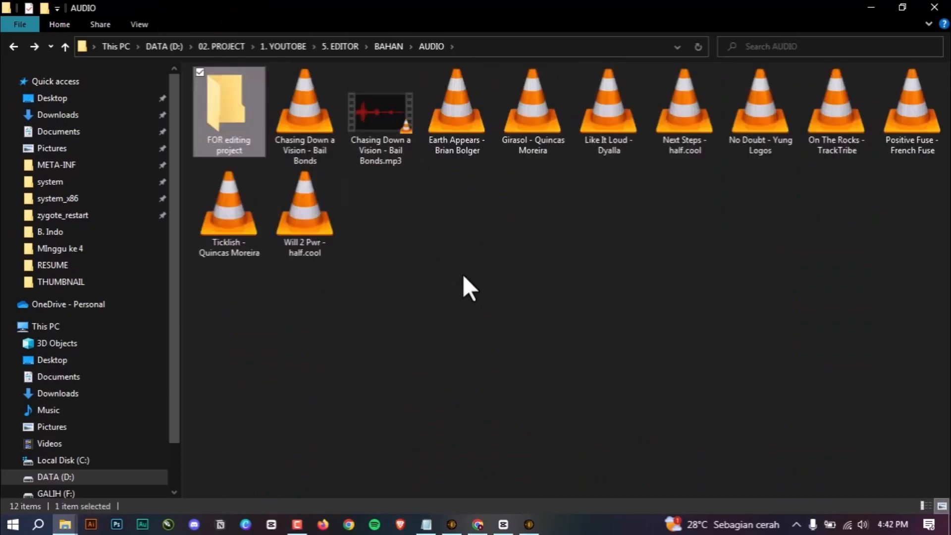
pyautogui.click(381, 118)
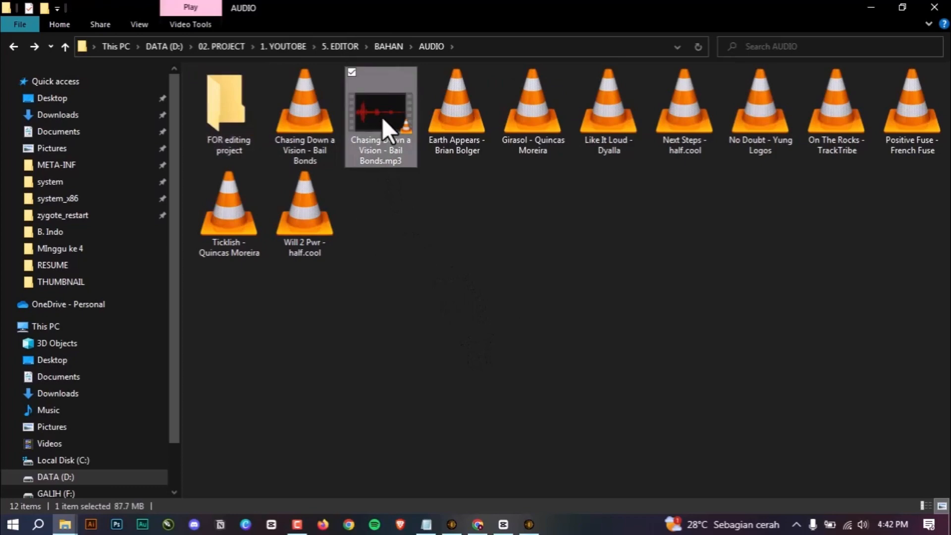
pyautogui.doubleClick(382, 117)
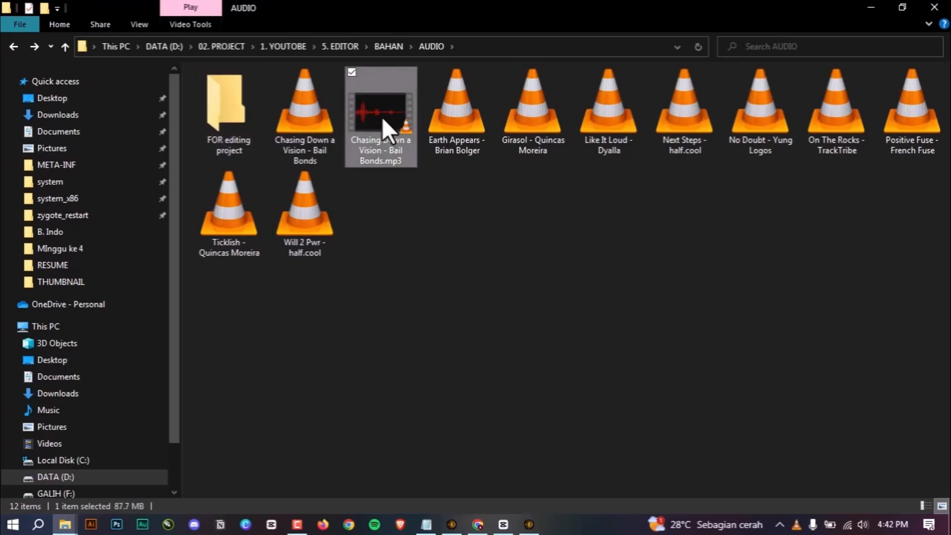